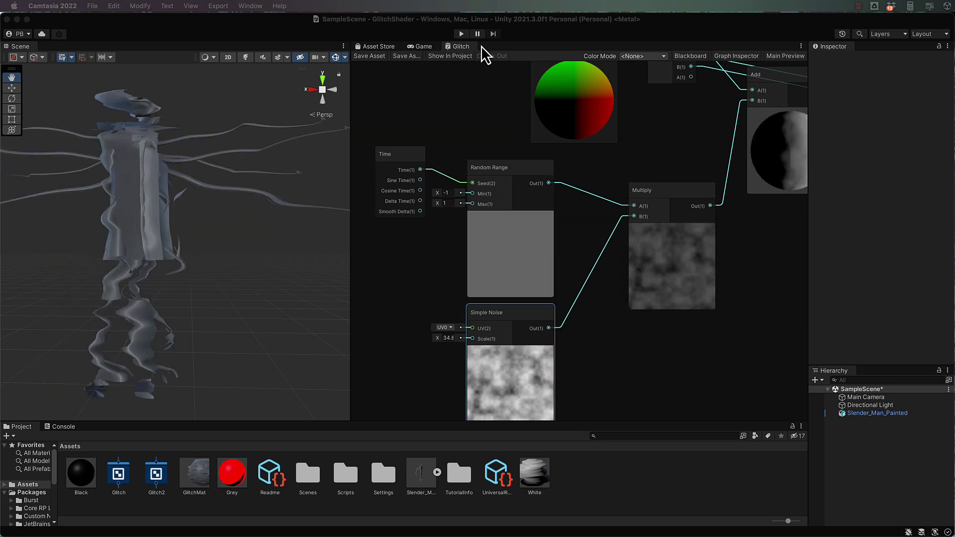
Maximize the Glitch shader graph window and show the main preview
{"action": "left_click", "coordinate": [458, 46]}
{"action": "double_click", "coordinate": [458, 46]}
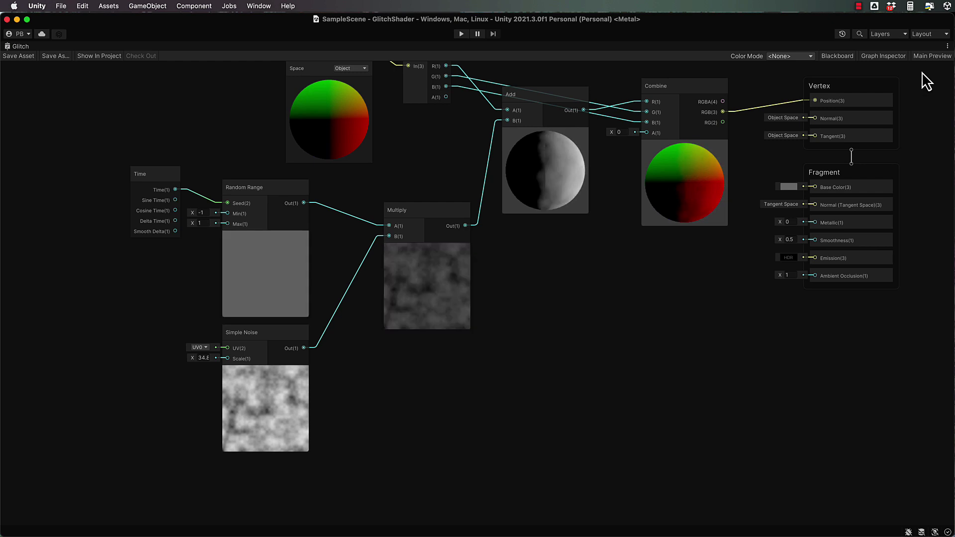
{"action": "left_click", "coordinate": [928, 55]}
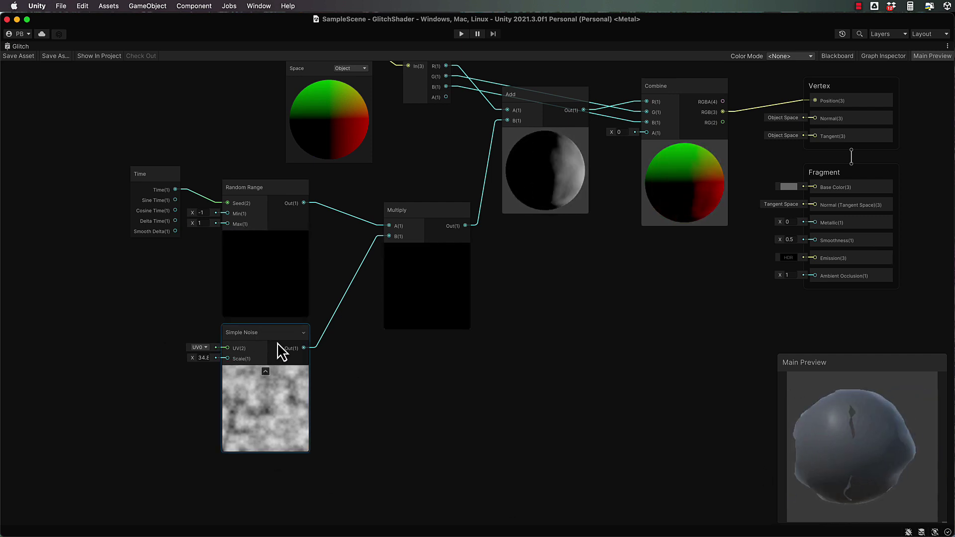
Add a Split node with its G output feeding the Simple Noise UV input, and place it beside the noise node
{"action": "middle_click_drag", "start_coordinate": [363, 367], "coordinate": [575, 371]}
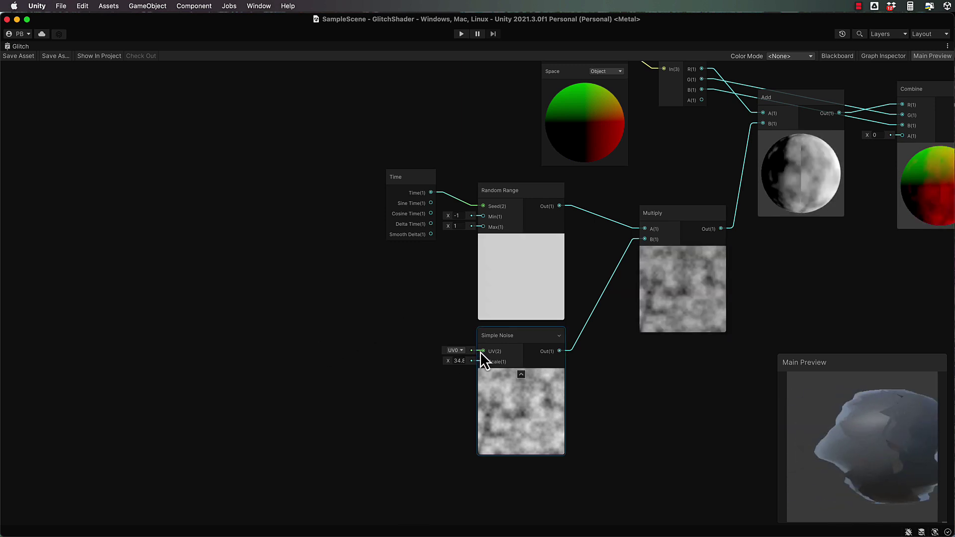
{"action": "left_click_drag", "start_coordinate": [482, 351], "coordinate": [366, 359]}
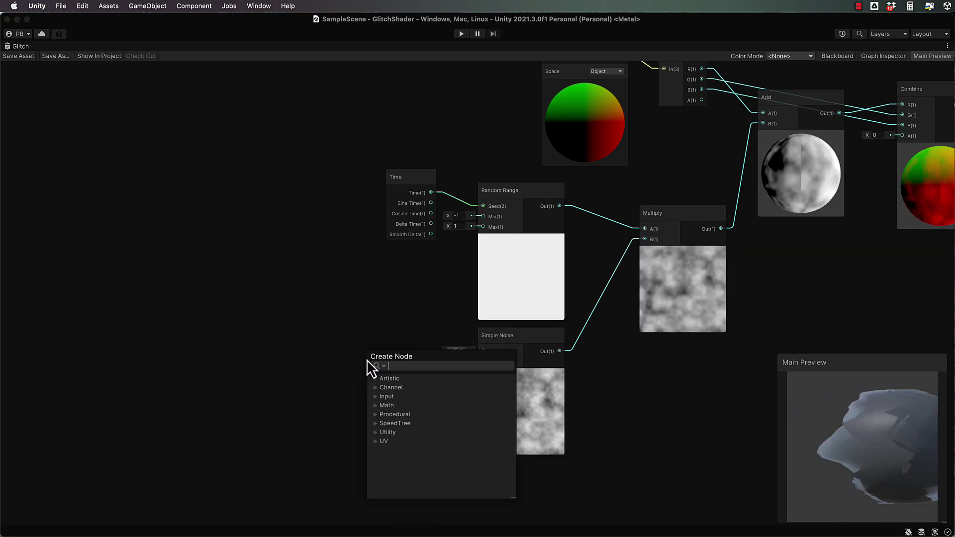
{"action": "type", "text": "split"}
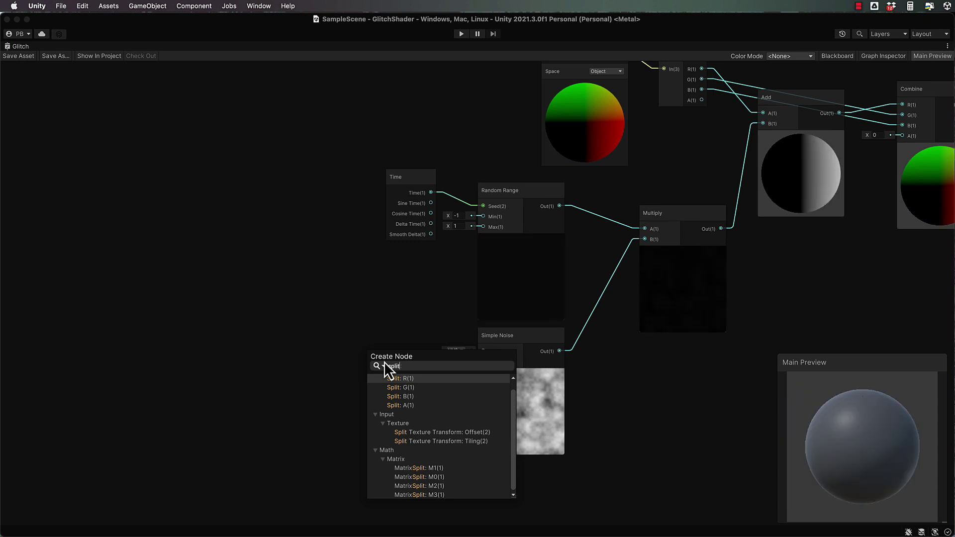
{"action": "left_click", "coordinate": [395, 388]}
{"action": "left_click_drag", "start_coordinate": [375, 354], "coordinate": [354, 353]}
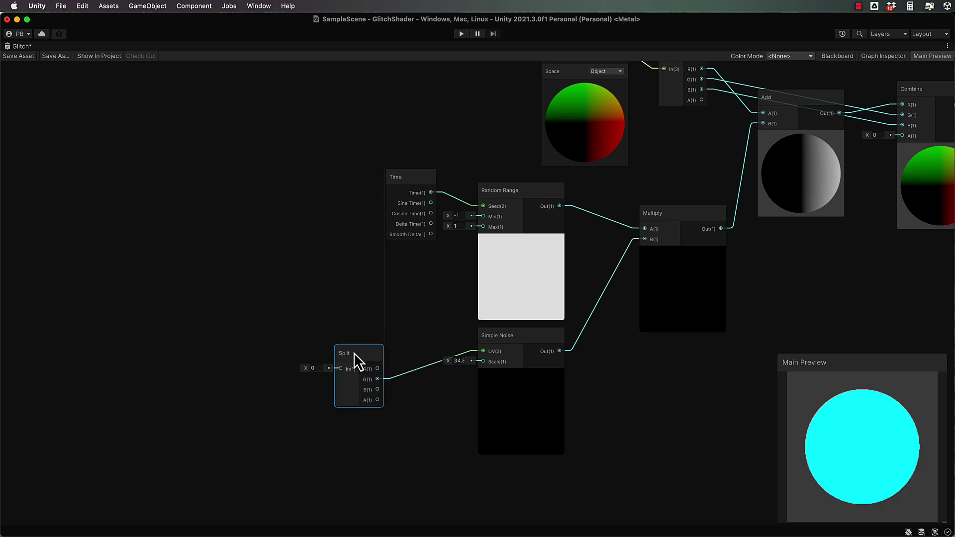
Add a Position node beside the new Split node and set its space to Object
{"action": "right_click", "coordinate": [135, 332]}
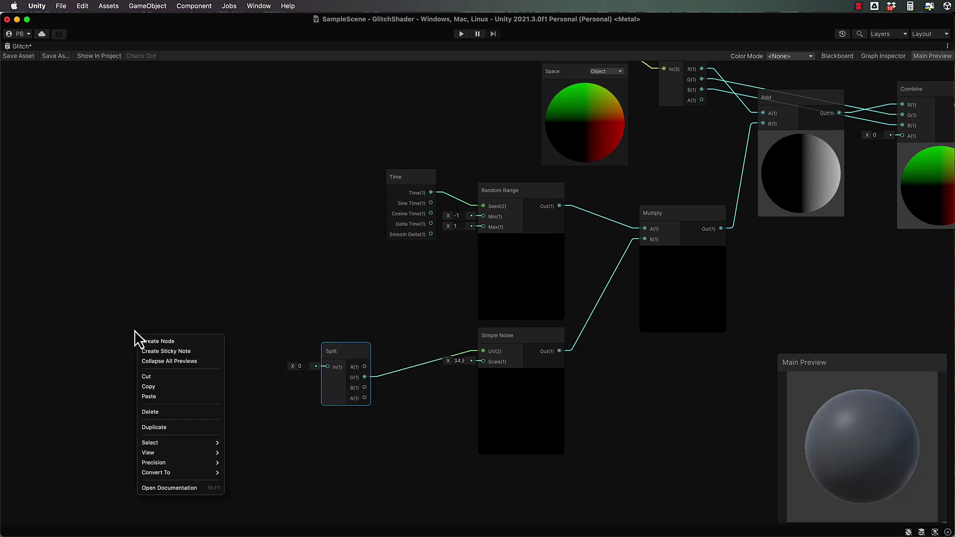
{"action": "left_click", "coordinate": [154, 339]}
{"action": "type", "text": "pos"}
{"action": "left_click", "coordinate": [178, 292]}
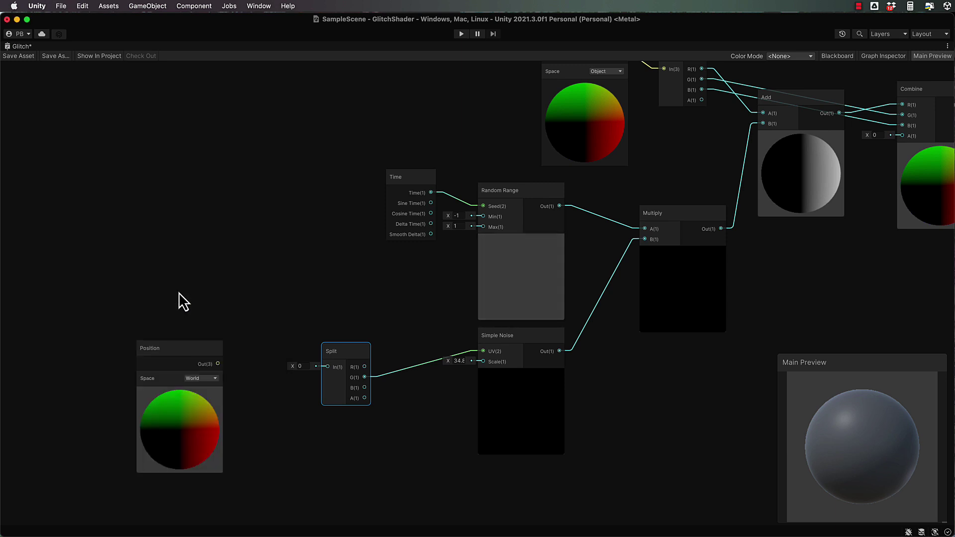
{"action": "left_click_drag", "start_coordinate": [198, 359], "coordinate": [195, 339]}
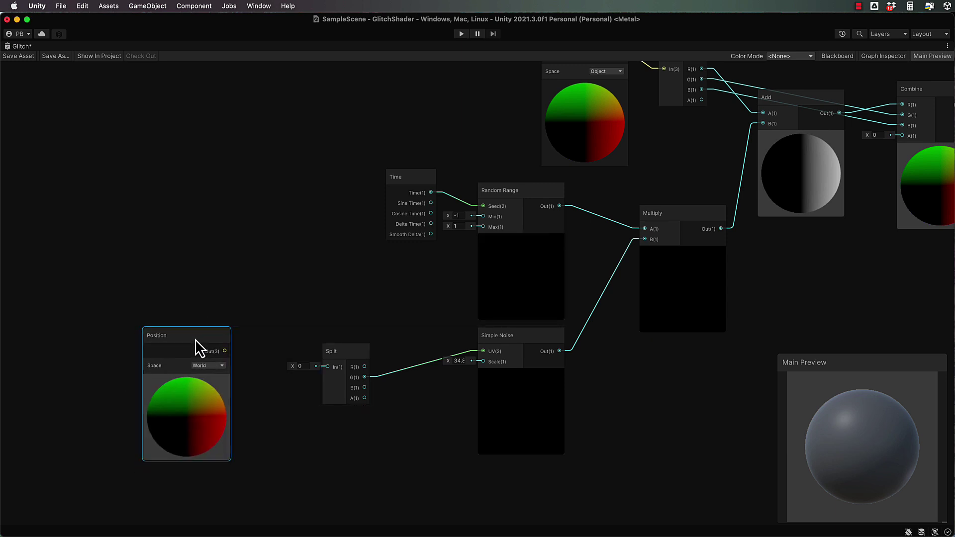
{"action": "left_click", "coordinate": [222, 366]}
{"action": "left_click", "coordinate": [214, 377]}
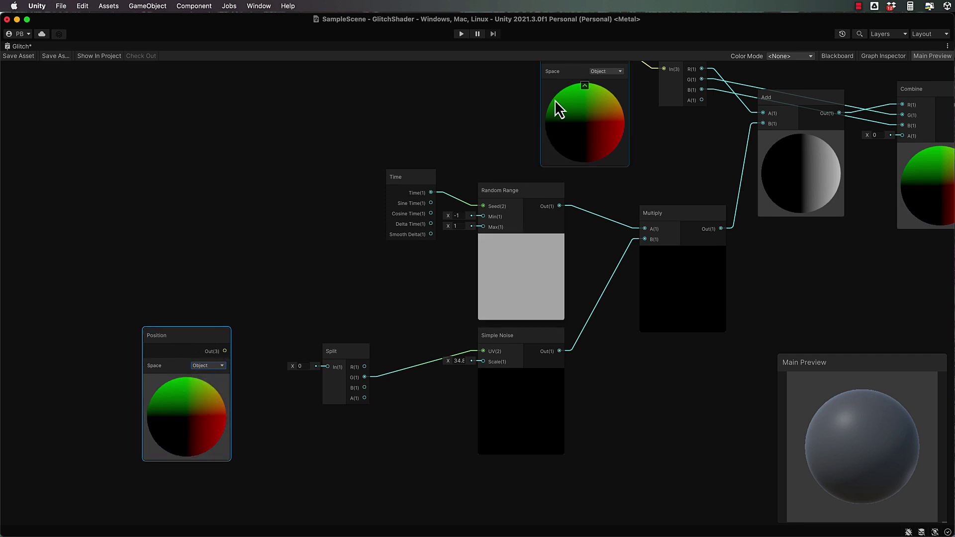
Connect the new Position node's output to the input of the Split node that feeds Simple Noise
{"action": "middle_click_drag", "start_coordinate": [505, 82], "coordinate": [486, 131]}
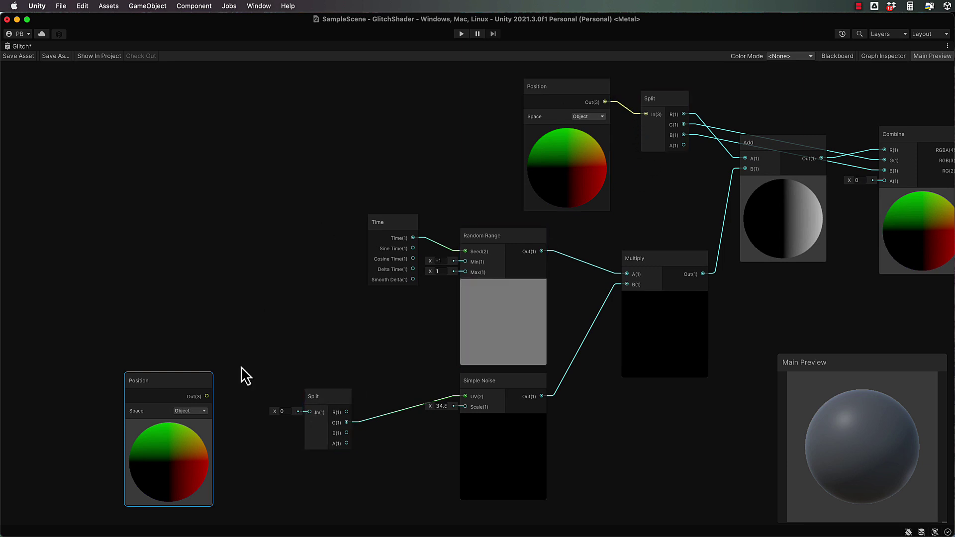
{"action": "middle_click_drag", "start_coordinate": [331, 337], "coordinate": [345, 259]}
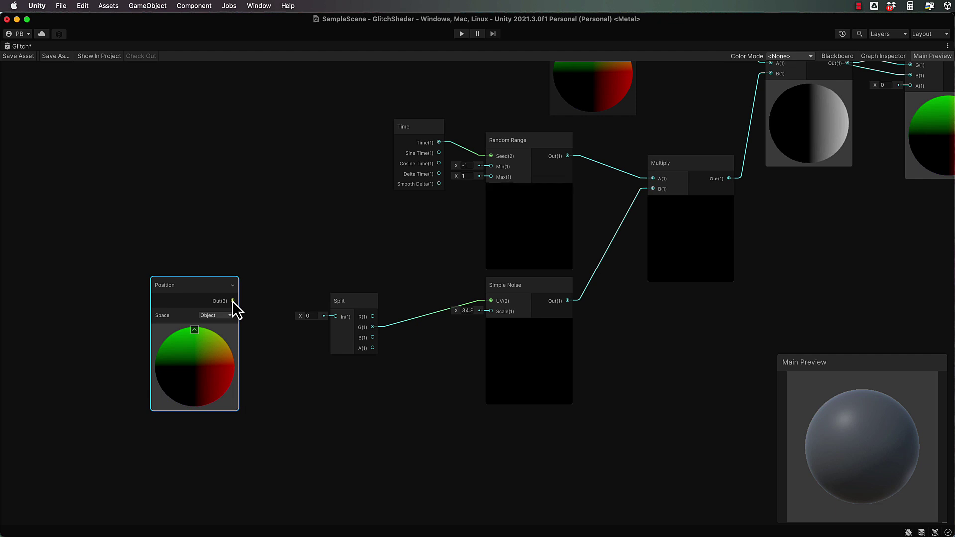
{"action": "left_click_drag", "start_coordinate": [233, 301], "coordinate": [336, 317]}
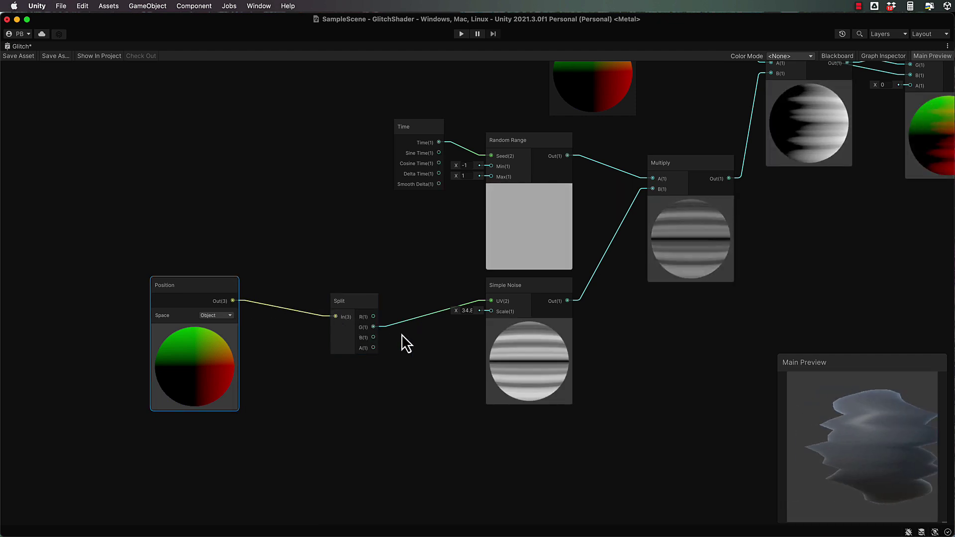
Try different Simple Noise scales, such as 66.9, 128 and 66.3
{"action": "left_click_drag", "start_coordinate": [455, 311], "coordinate": [561, 316]}
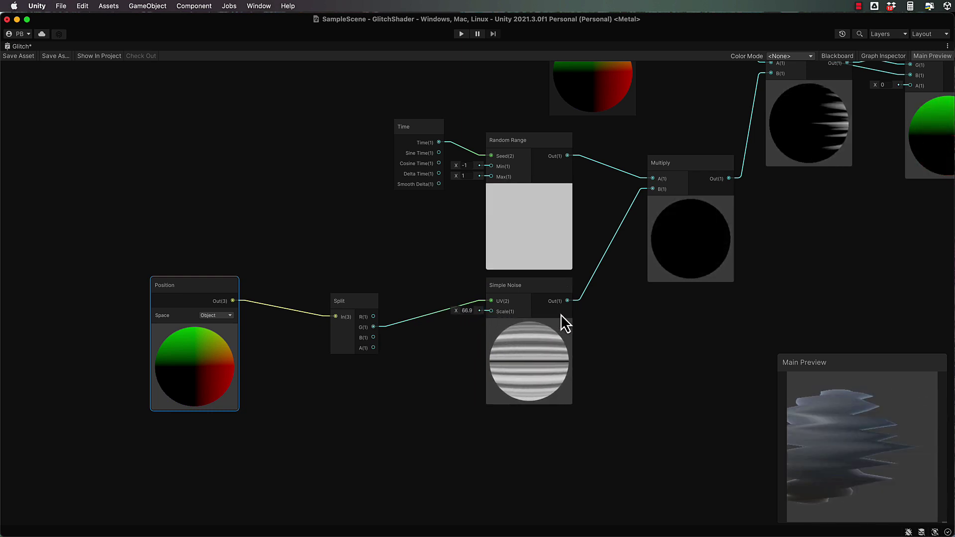
{"action": "left_click_drag", "start_coordinate": [455, 310], "coordinate": [543, 312]}
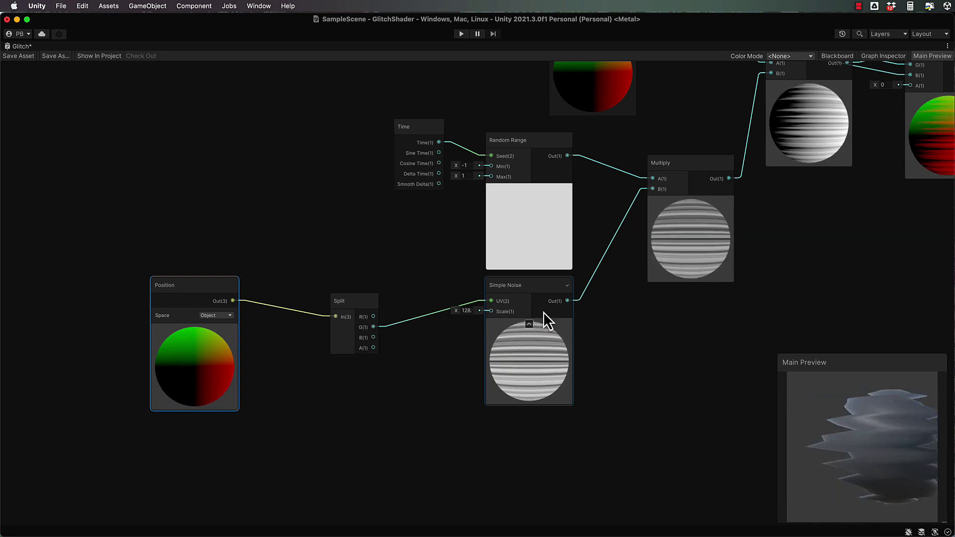
{"action": "mouse_move", "coordinate": [455, 310]}
{"action": "left_mouse_down"}
{"action": "mouse_move", "coordinate": [292, 315]}
{"action": "mouse_move", "coordinate": [490, 310]}
{"action": "mouse_move", "coordinate": [466, 311]}
{"action": "left_mouse_up"}
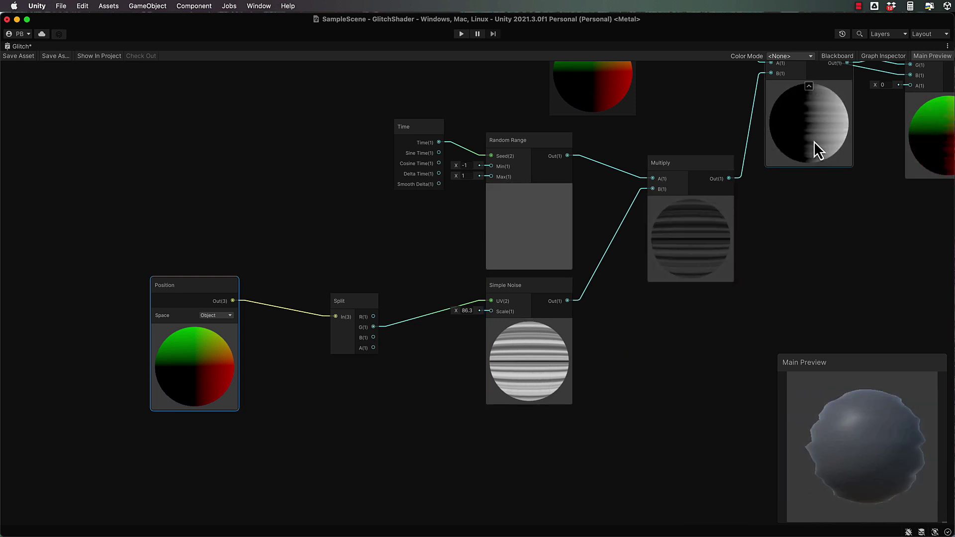
Disconnect the Simple Noise output from the Multiply node's B input
{"action": "middle_click_drag", "start_coordinate": [847, 220], "coordinate": [694, 281]}
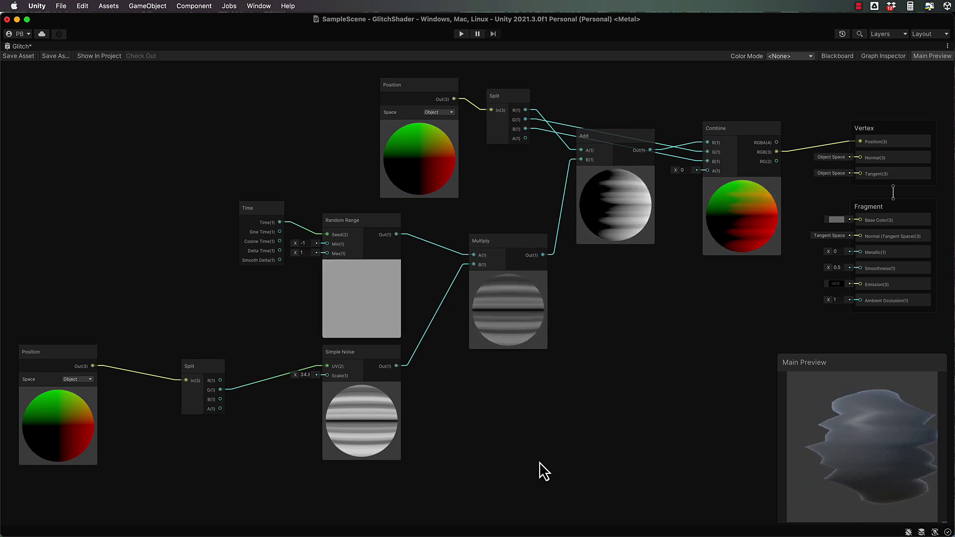
{"action": "scroll", "coordinate": [347, 373], "scroll_direction": "down", "scroll_amount": 2}
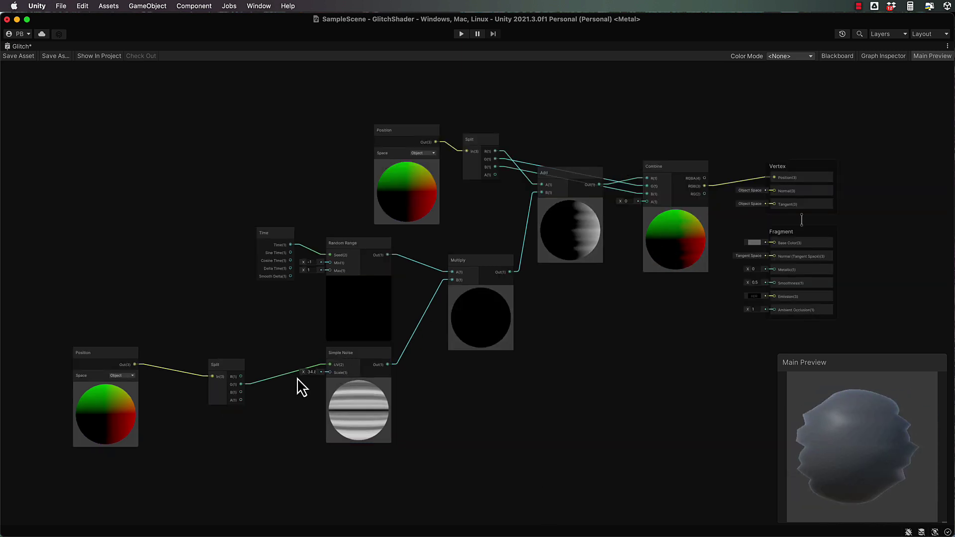
{"action": "left_click", "coordinate": [343, 354]}
{"action": "scroll", "coordinate": [348, 356], "scroll_direction": "up", "scroll_amount": 2}
{"action": "scroll", "coordinate": [350, 357], "scroll_direction": "down", "scroll_amount": 1}
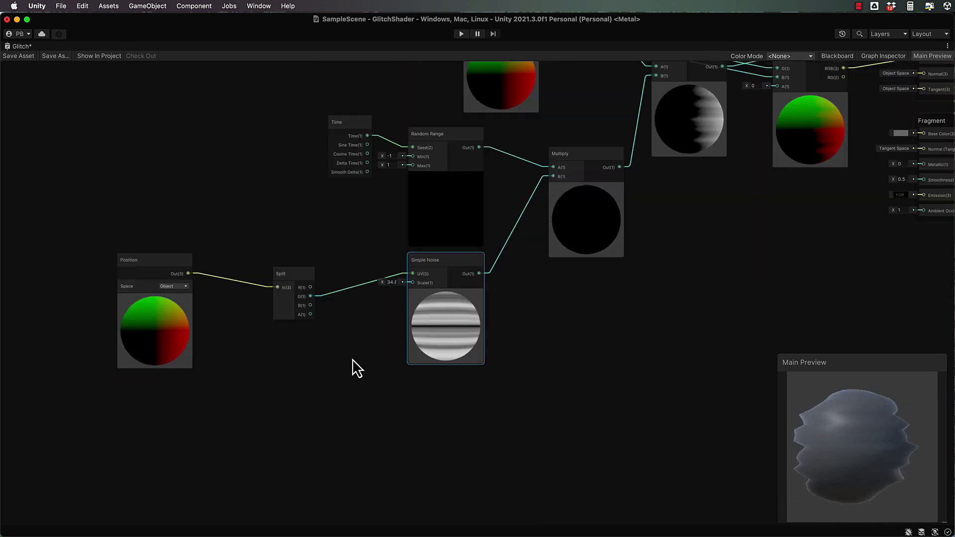
{"action": "key", "text": "super+z"}
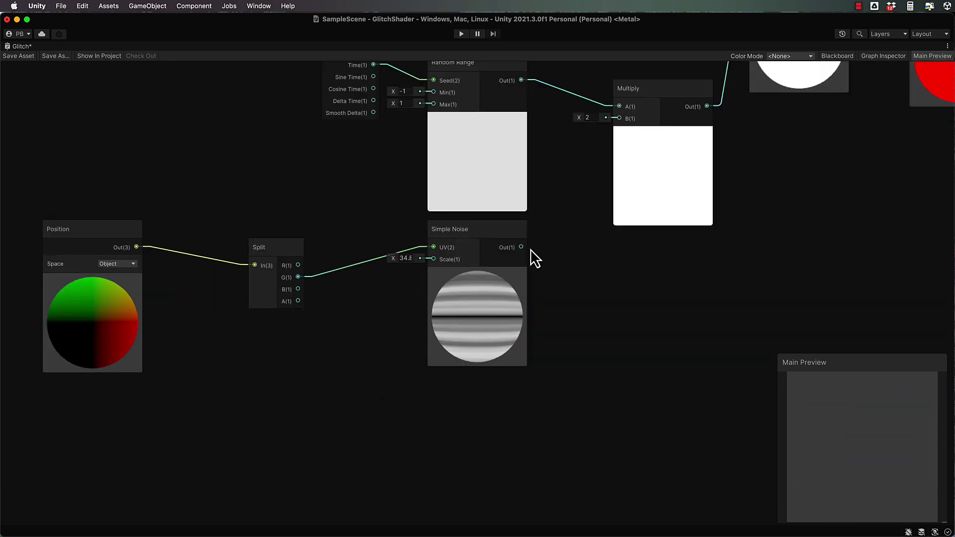
Add a Remap node fed by the Simple Noise output and place it below the Multiply node
{"action": "left_click_drag", "start_coordinate": [521, 246], "coordinate": [556, 271]}
{"action": "type", "text": "rem"}
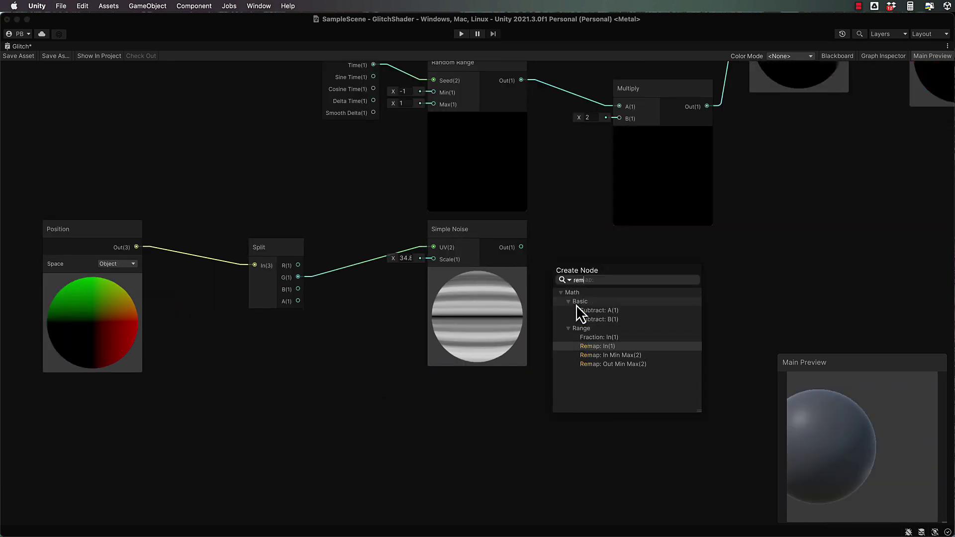
{"action": "left_click", "coordinate": [594, 347]}
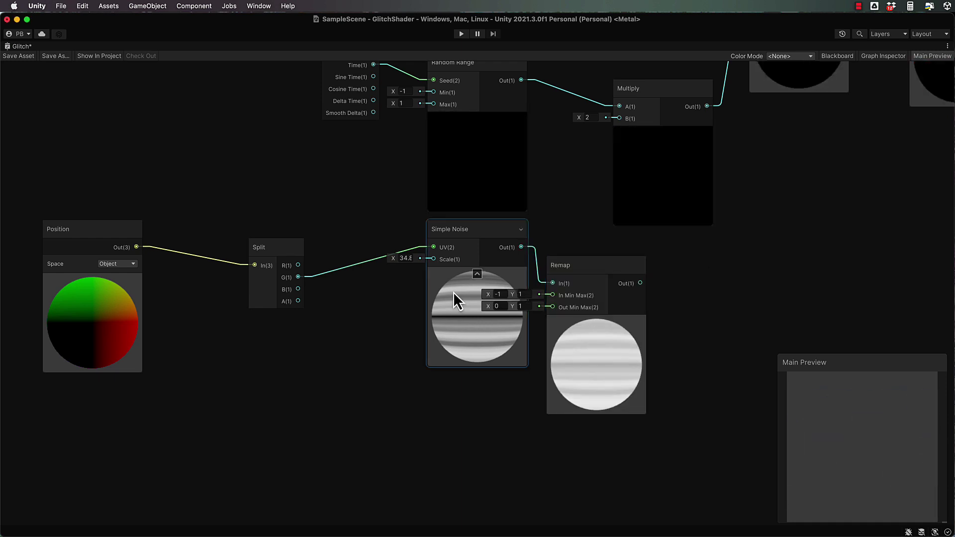
{"action": "left_click_drag", "start_coordinate": [582, 265], "coordinate": [649, 268]}
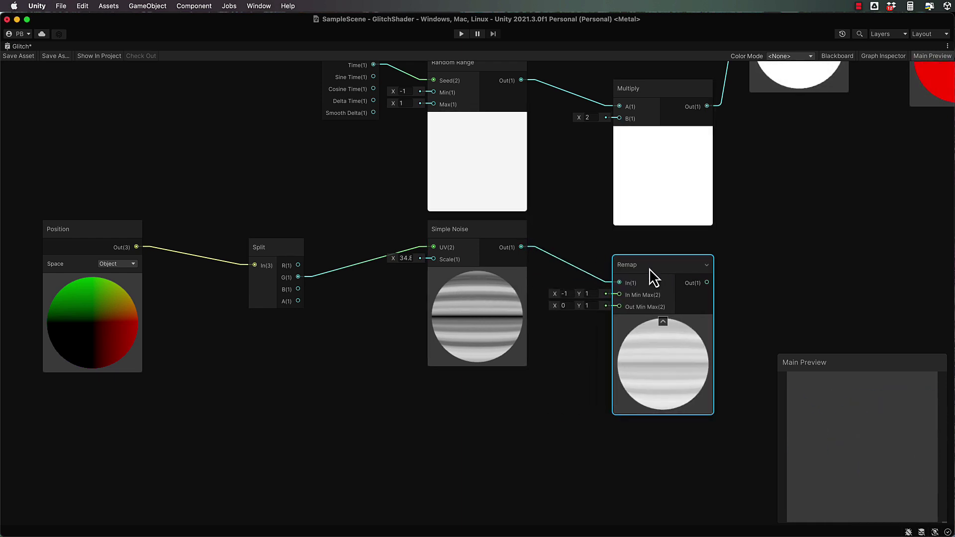
Set the Remap node's In Min to 0 and Out Min to -1, and connect its output to Multiply's B input
{"action": "left_click", "coordinate": [564, 294]}
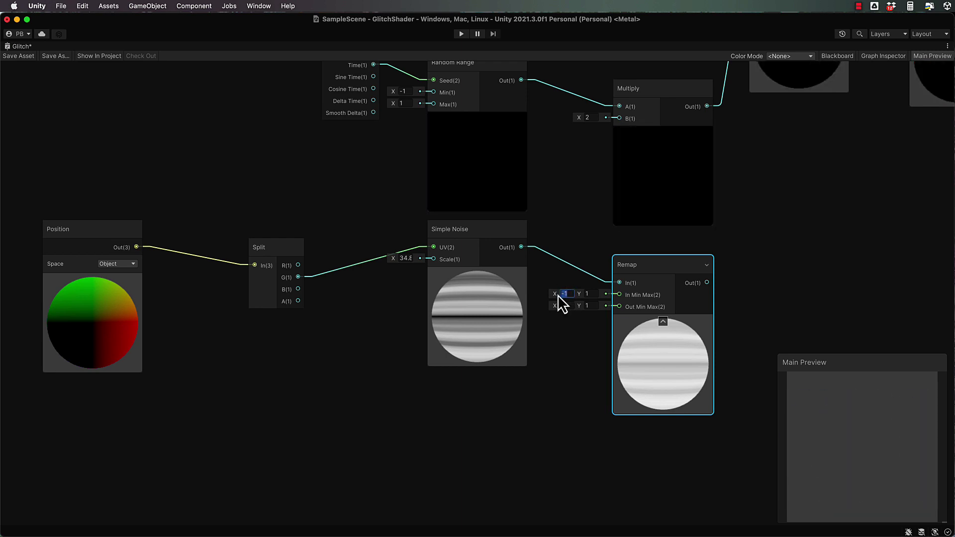
{"action": "type", "text": "0"}
{"action": "left_click", "coordinate": [562, 305]}
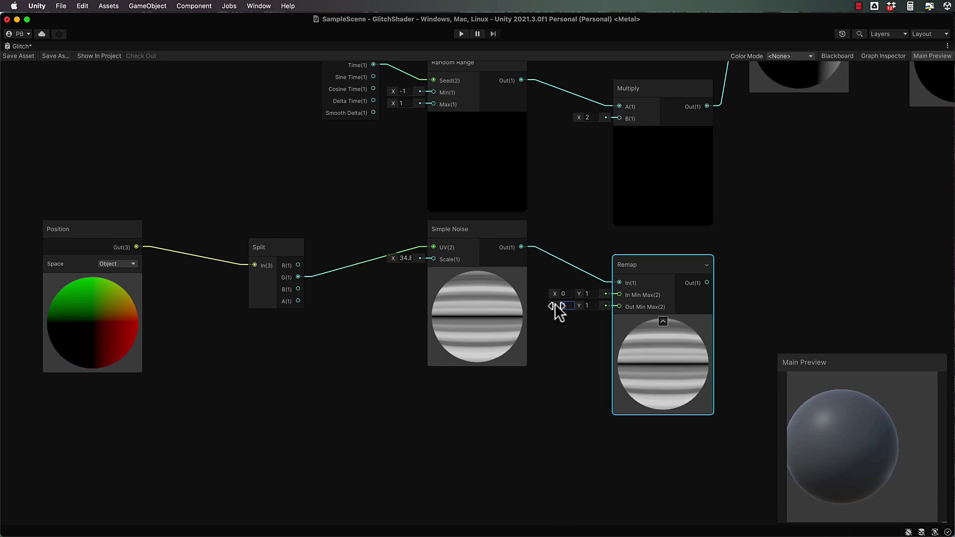
{"action": "type", "text": "-1"}
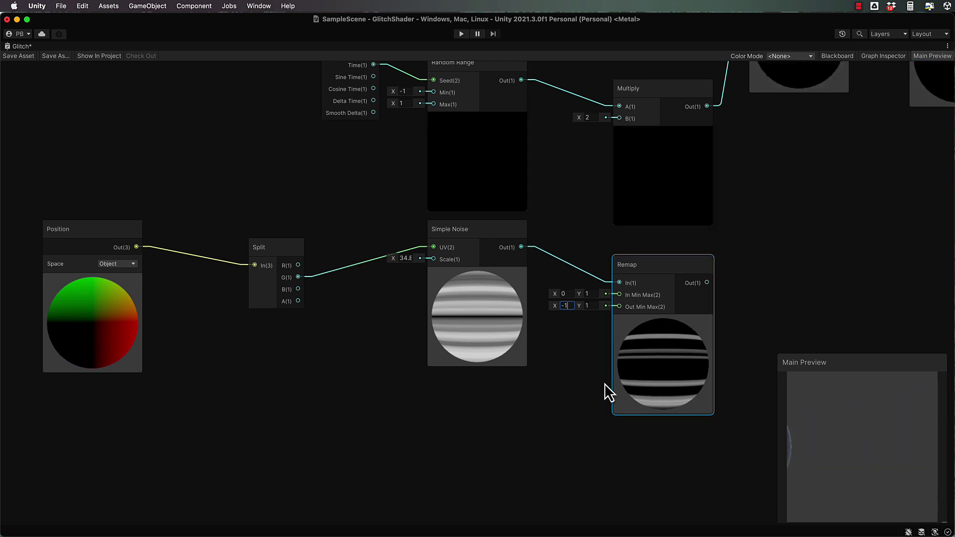
{"action": "left_click_drag", "start_coordinate": [707, 283], "coordinate": [617, 117]}
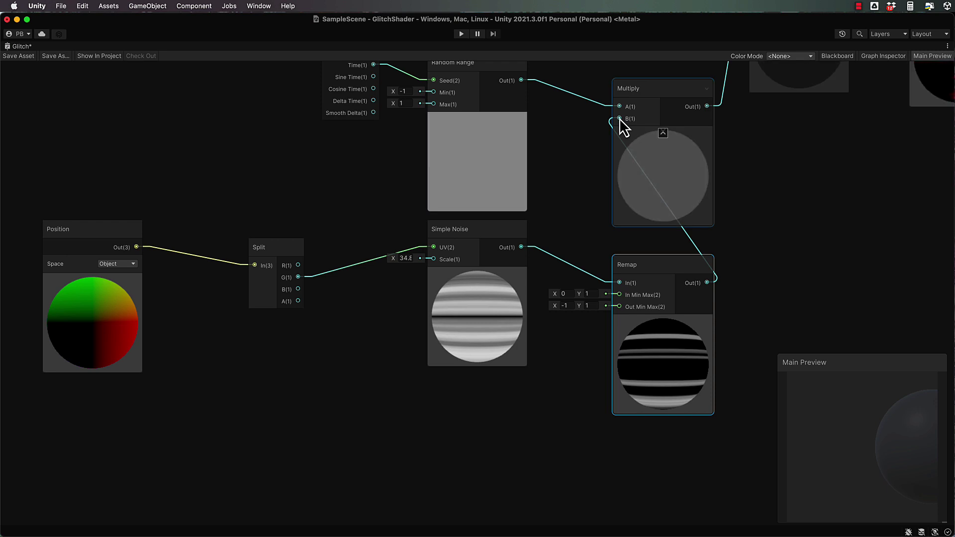
Raise the Simple Noise scale to 71.5
{"action": "middle_click_drag", "start_coordinate": [807, 145], "coordinate": [720, 239]}
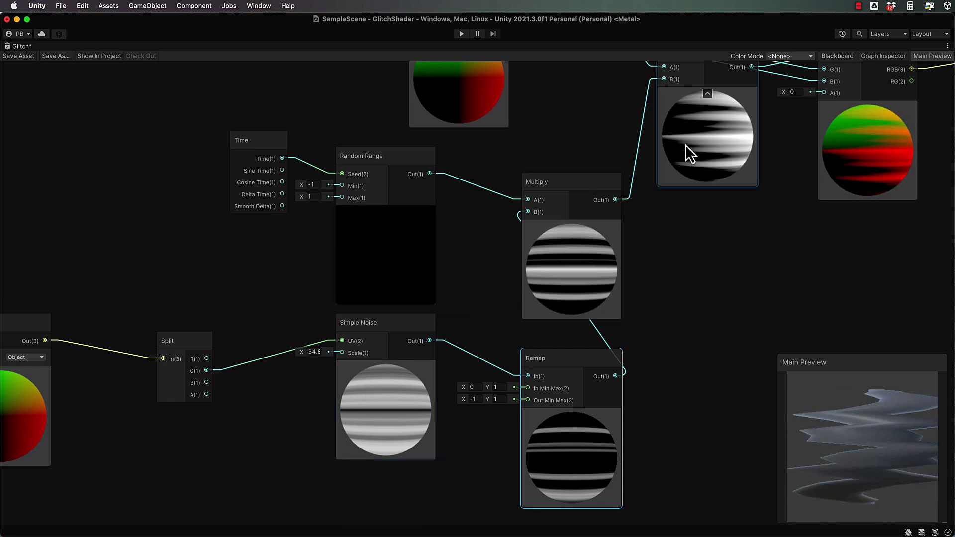
{"action": "left_click_drag", "start_coordinate": [299, 352], "coordinate": [392, 354]}
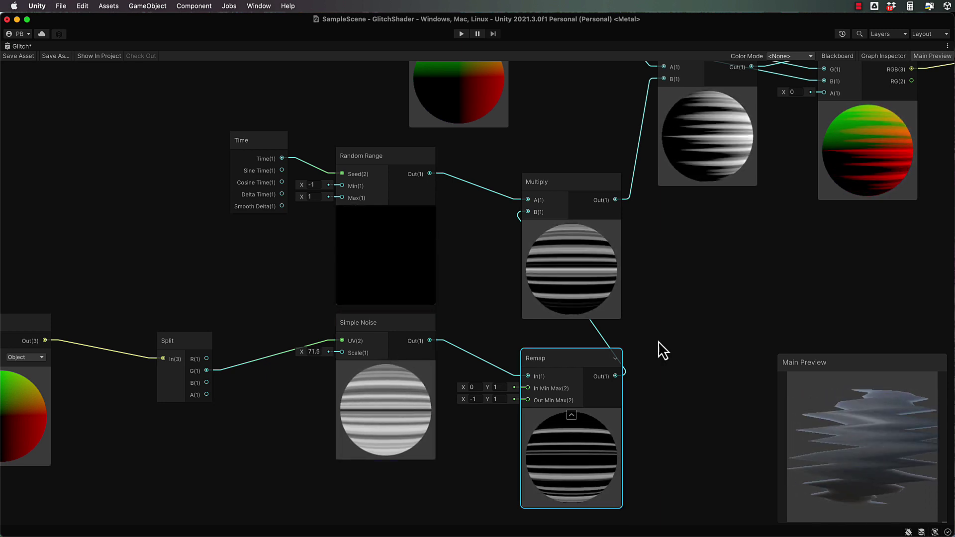
{"action": "left_click", "coordinate": [763, 335]}
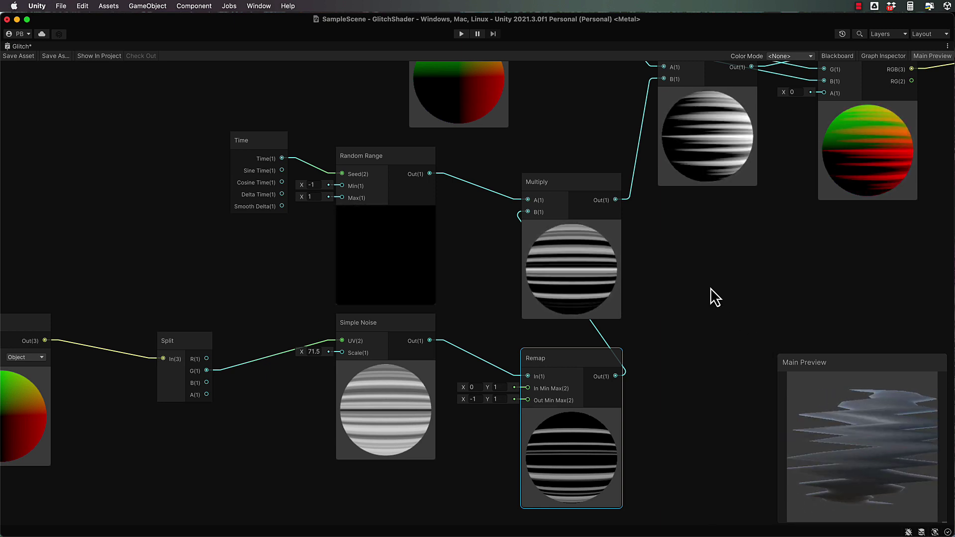
Frame the whole graph, save the Glitch shader asset and restore the graph window to its docked size
{"action": "scroll", "coordinate": [710, 287], "scroll_direction": "down", "scroll_amount": 10}
{"action": "scroll", "coordinate": [710, 288], "scroll_direction": "up", "scroll_amount": 10}
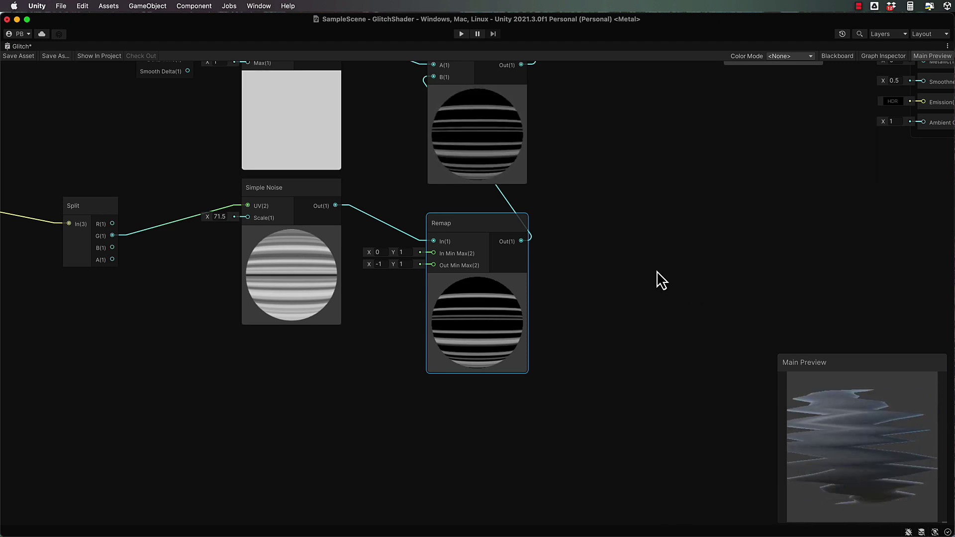
{"action": "left_click", "coordinate": [628, 254]}
{"action": "key", "text": "a"}
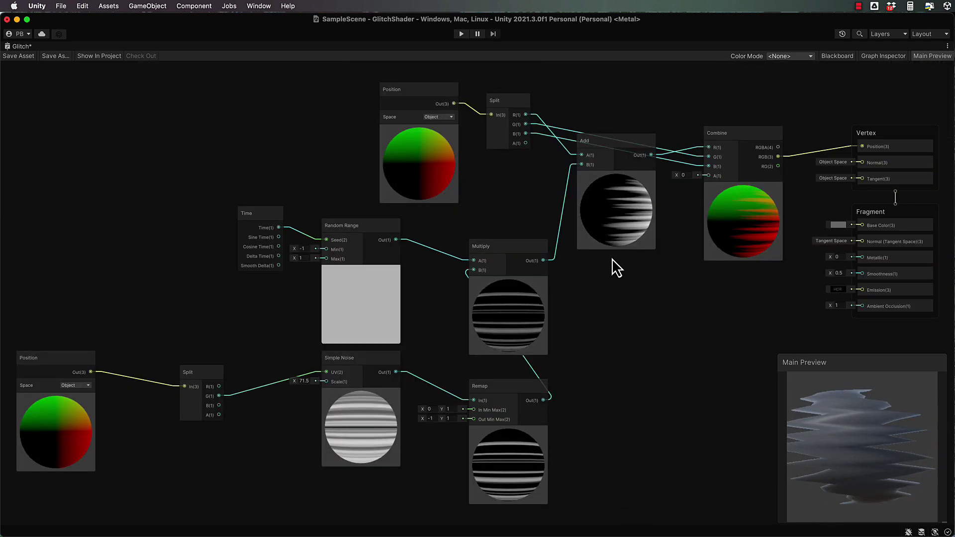
{"action": "left_click", "coordinate": [18, 55]}
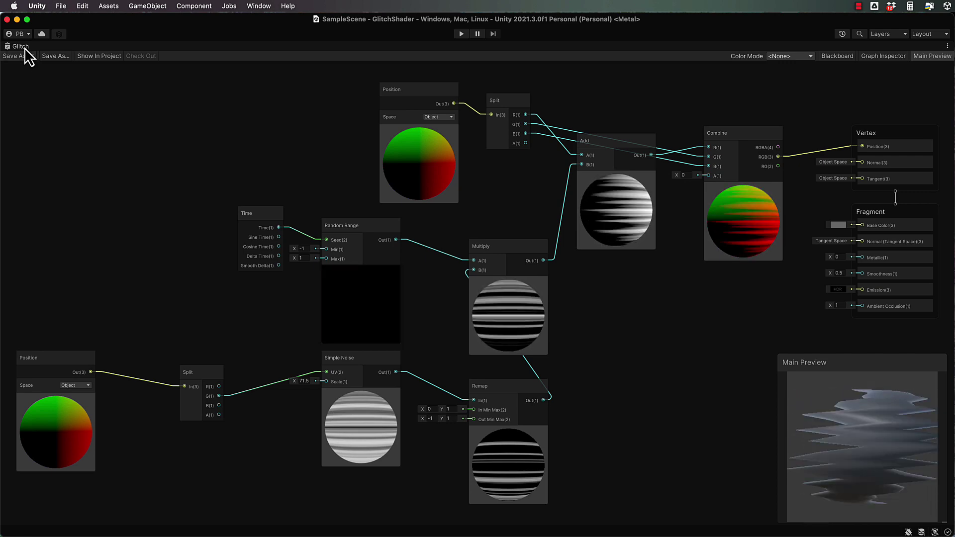
{"action": "double_click", "coordinate": [25, 46]}
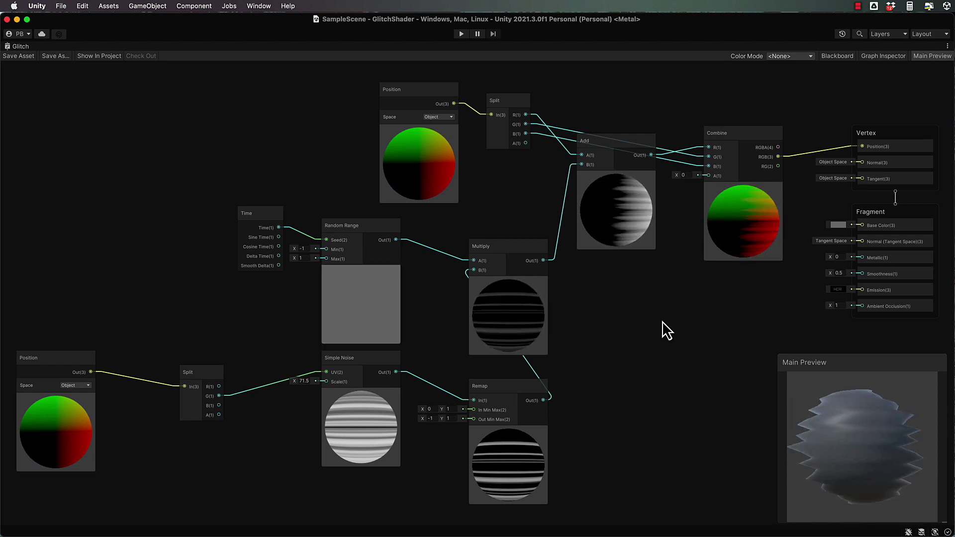
Shift the upper Position, Time, Random Range, Multiply, Simple Noise and Remap nodes away from Add to open space in the graph
{"action": "left_click_drag", "start_coordinate": [202, 204], "coordinate": [521, 318]}
{"action": "left_click_drag", "start_coordinate": [521, 252], "coordinate": [368, 229]}
{"action": "left_click_drag", "start_coordinate": [374, 358], "coordinate": [308, 371]}
{"action": "left_click_drag", "start_coordinate": [508, 390], "coordinate": [395, 386]}
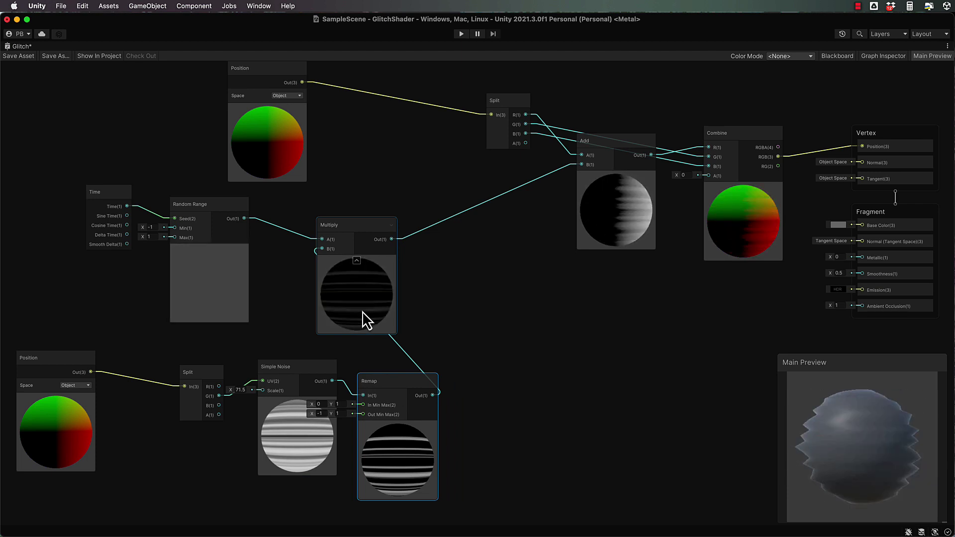
Add a second Time node to the graph and place it in the open space to the right of the noise Remap node
{"action": "right_click", "coordinate": [551, 363]}
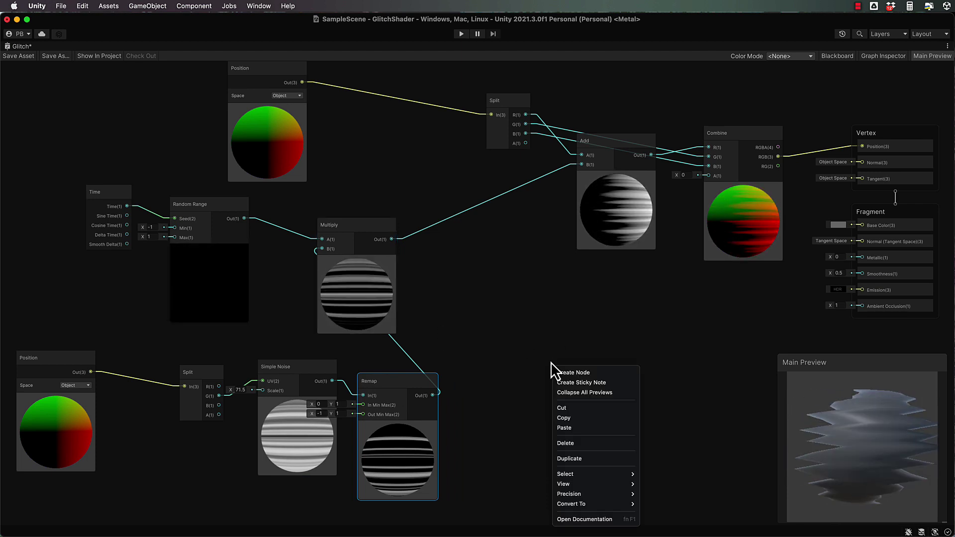
{"action": "left_click", "coordinate": [582, 371]}
{"action": "type", "text": "time"}
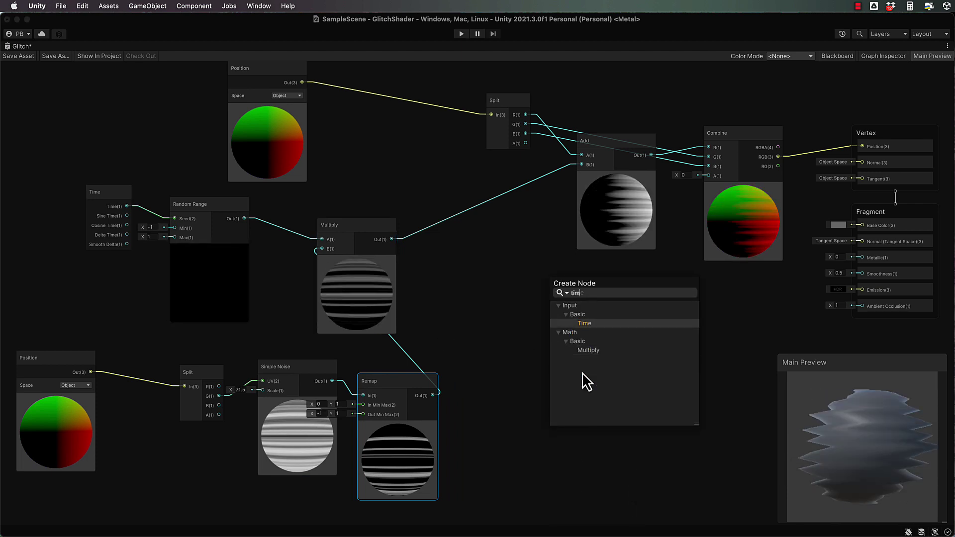
{"action": "key", "text": "Return"}
{"action": "left_click_drag", "start_coordinate": [580, 381], "coordinate": [500, 347]}
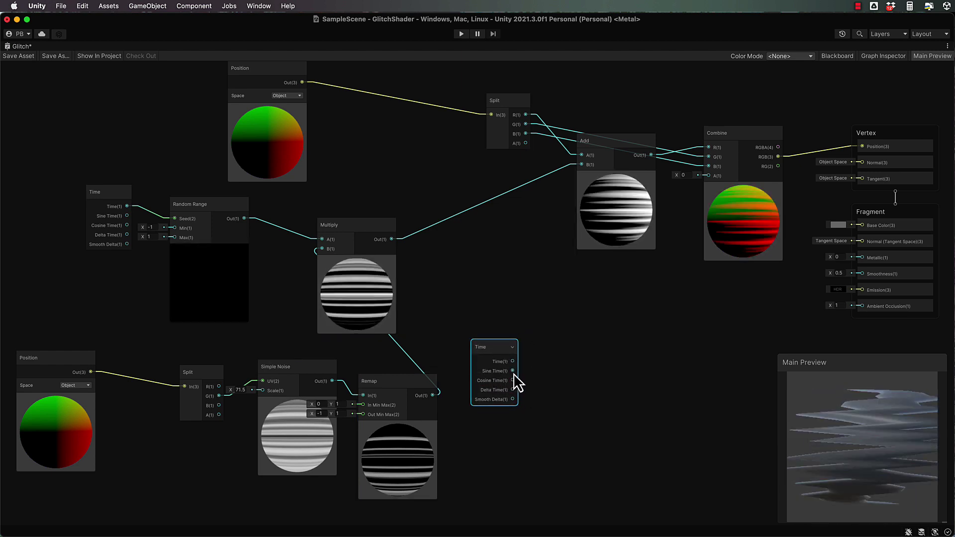
Create a Remap node fed by the new Time node's Sine Time output and move it clear of the Time node
{"action": "left_click_drag", "start_coordinate": [512, 371], "coordinate": [548, 365]}
{"action": "type", "text": "rem"}
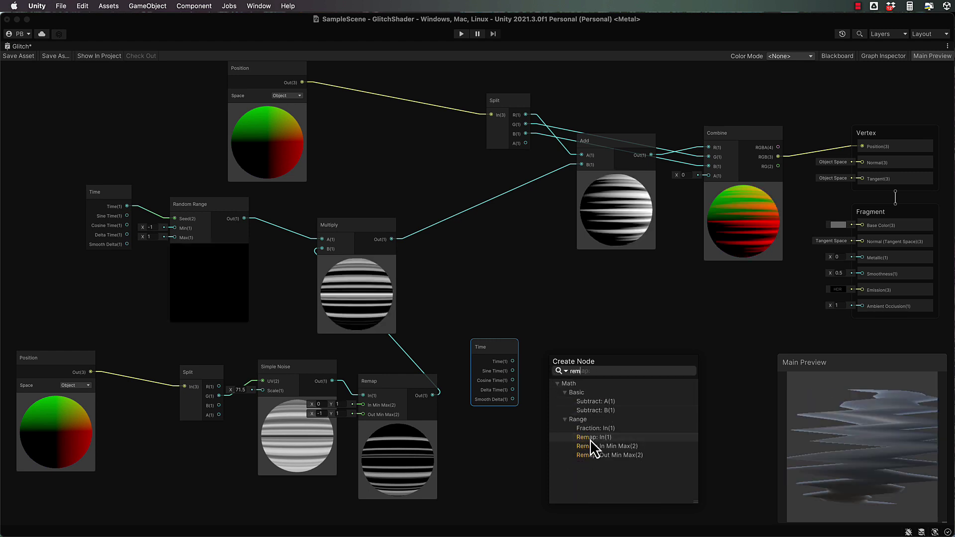
{"action": "left_click", "coordinate": [592, 438]}
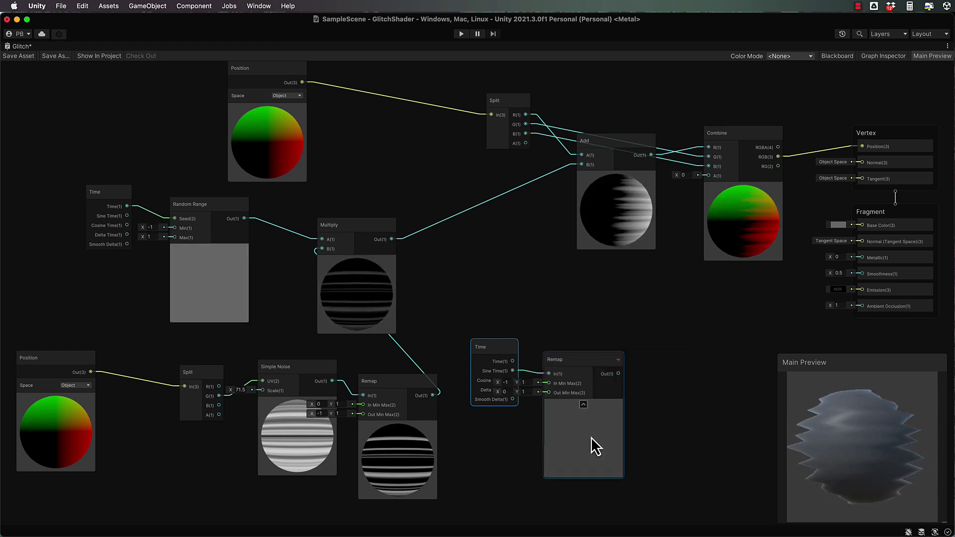
{"action": "left_click_drag", "start_coordinate": [580, 360], "coordinate": [612, 357]}
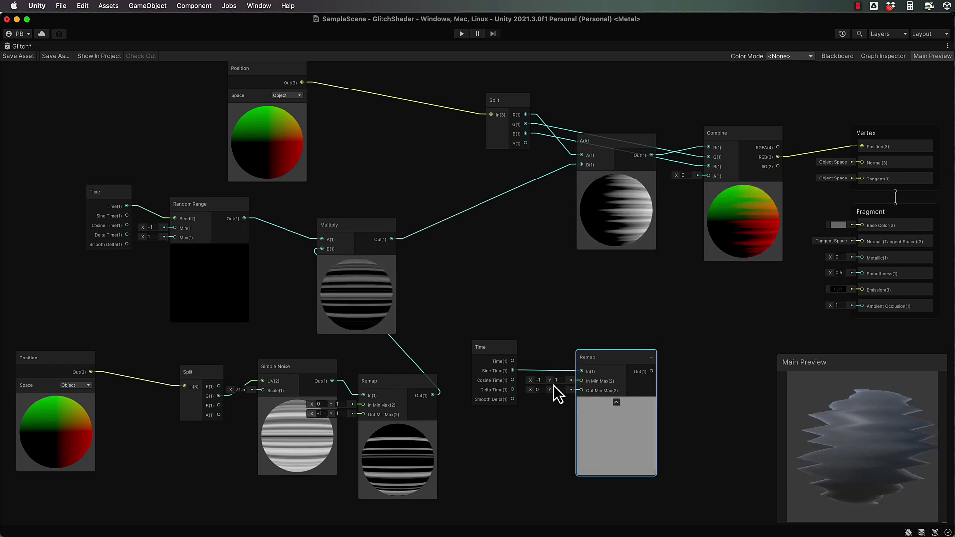
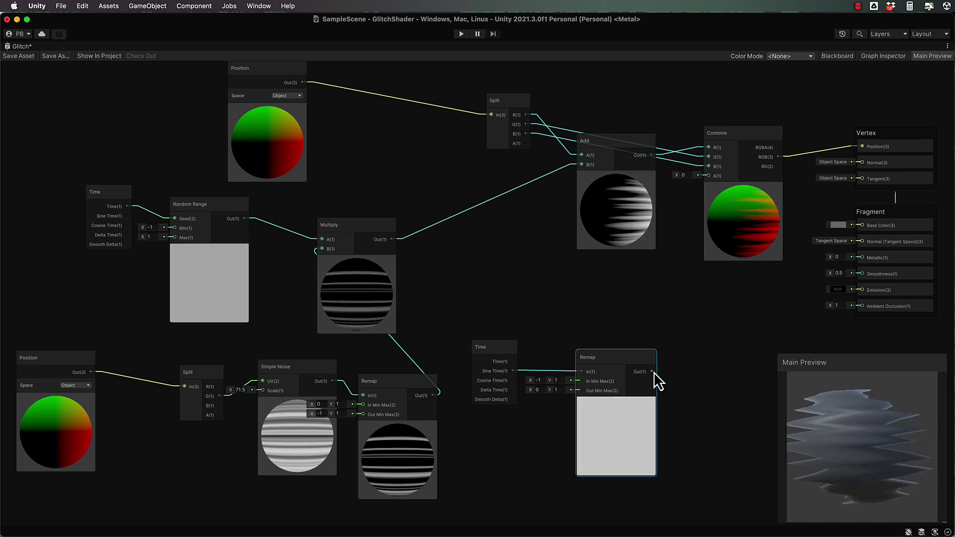
Create a Multiply node with the new Remap's output in A and place it between the existing Multiply and Add nodes
{"action": "type", "text": "mut"}
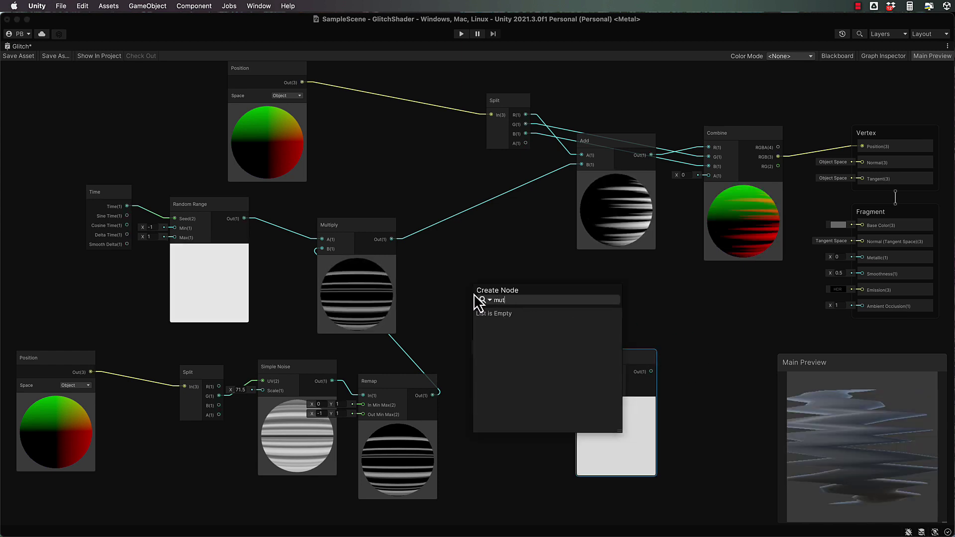
{"action": "key", "text": "BackSpace"}
{"action": "type", "text": "l"}
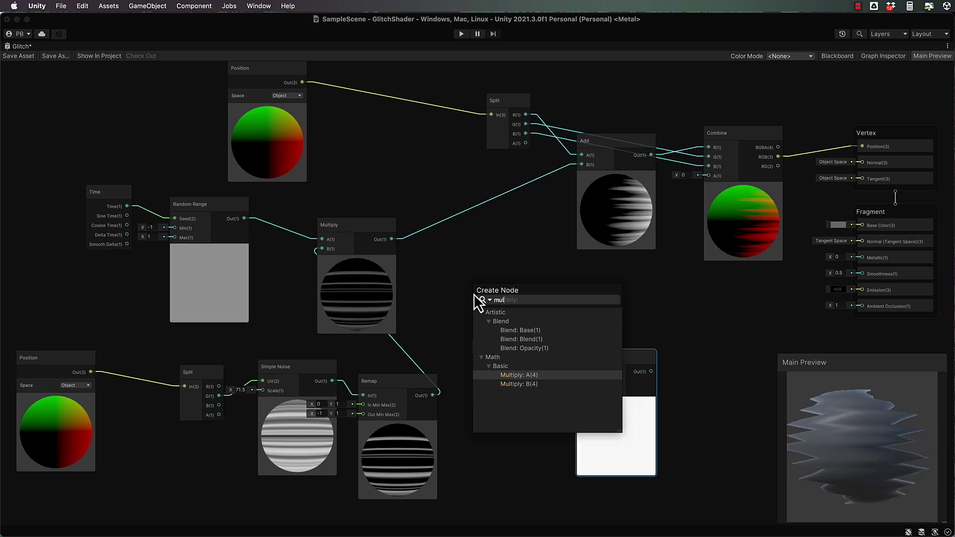
{"action": "left_click", "coordinate": [527, 375]}
{"action": "left_click_drag", "start_coordinate": [513, 294], "coordinate": [506, 226]}
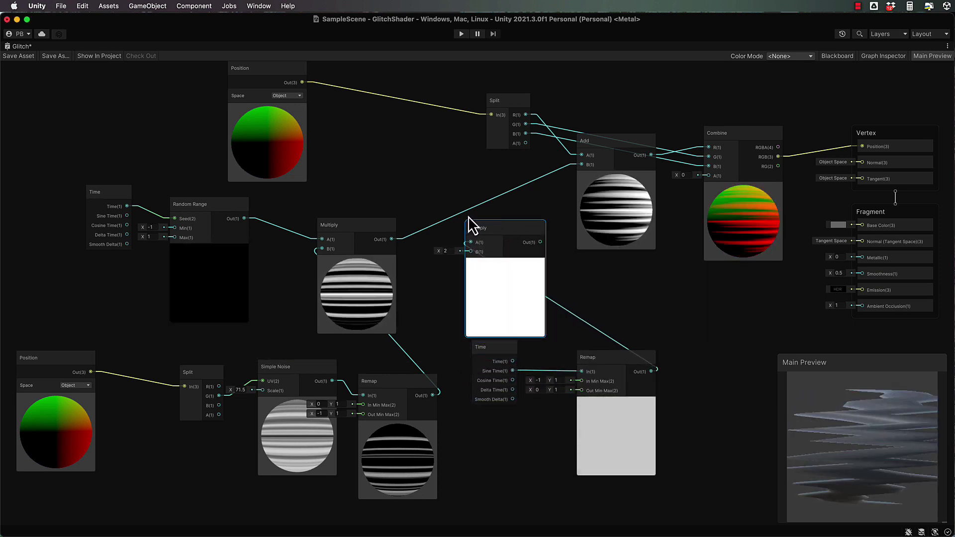
Connect the first Multiply's output to the new Multiply's B, route the new Multiply's output into Add's B, and reposition the new Multiply
{"action": "left_click_drag", "start_coordinate": [391, 238], "coordinate": [469, 252]}
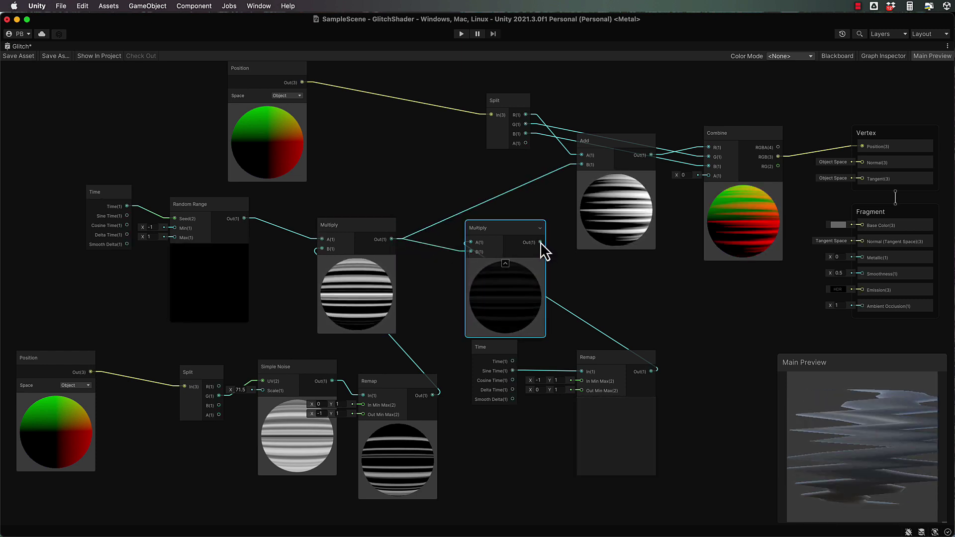
{"action": "left_click_drag", "start_coordinate": [582, 180], "coordinate": [581, 164]}
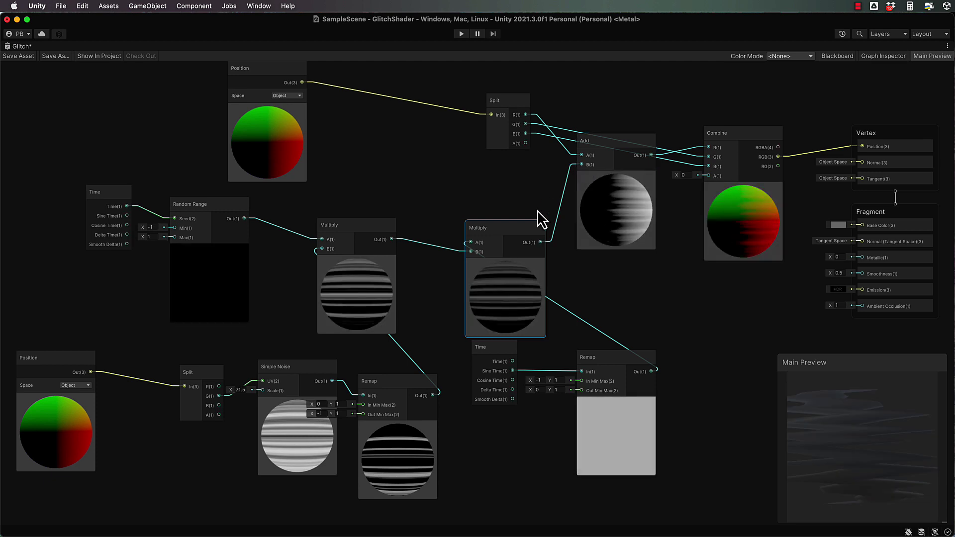
{"action": "left_click_drag", "start_coordinate": [514, 231], "coordinate": [499, 205]}
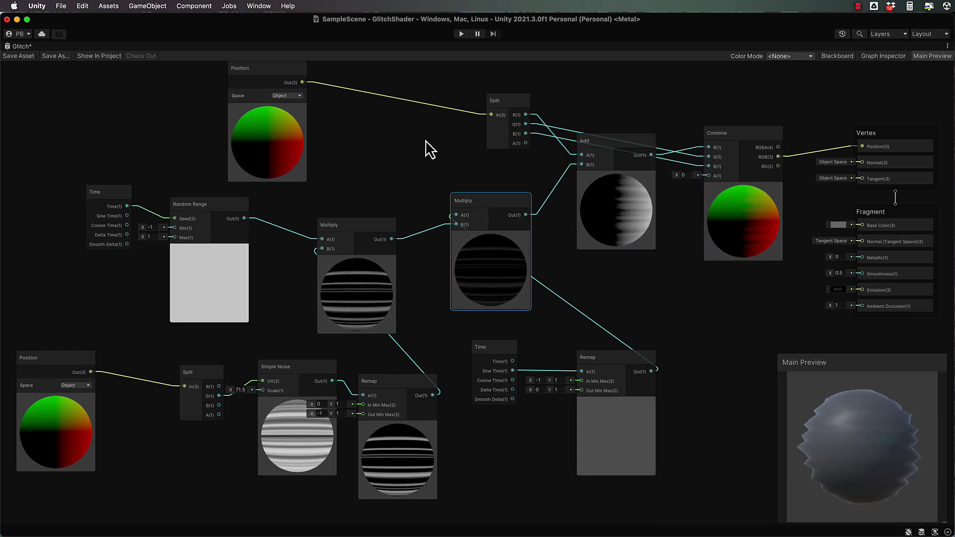
Save the Glitch shader asset and check the distortion on the character in the Scene view before maximizing the graph again
{"action": "left_click", "coordinate": [23, 56]}
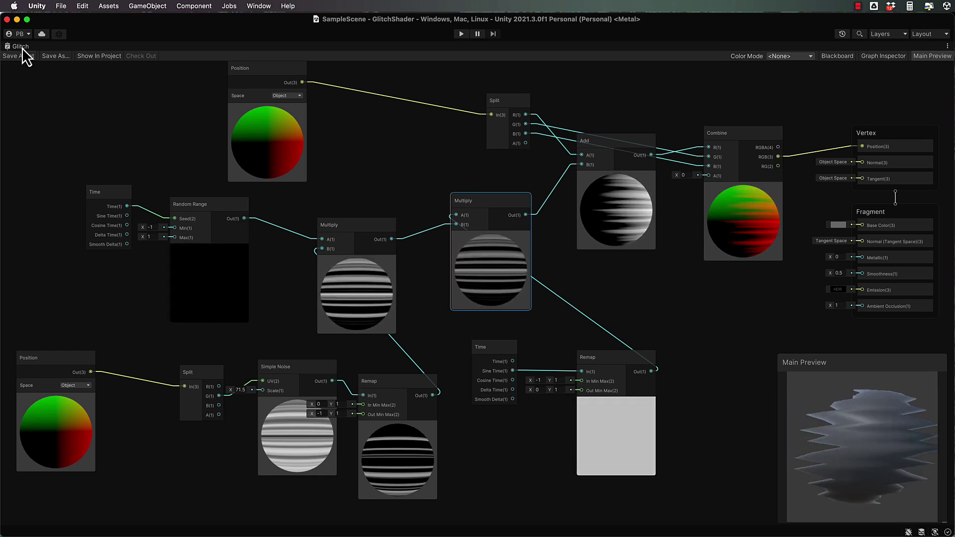
{"action": "key", "text": "shift+space"}
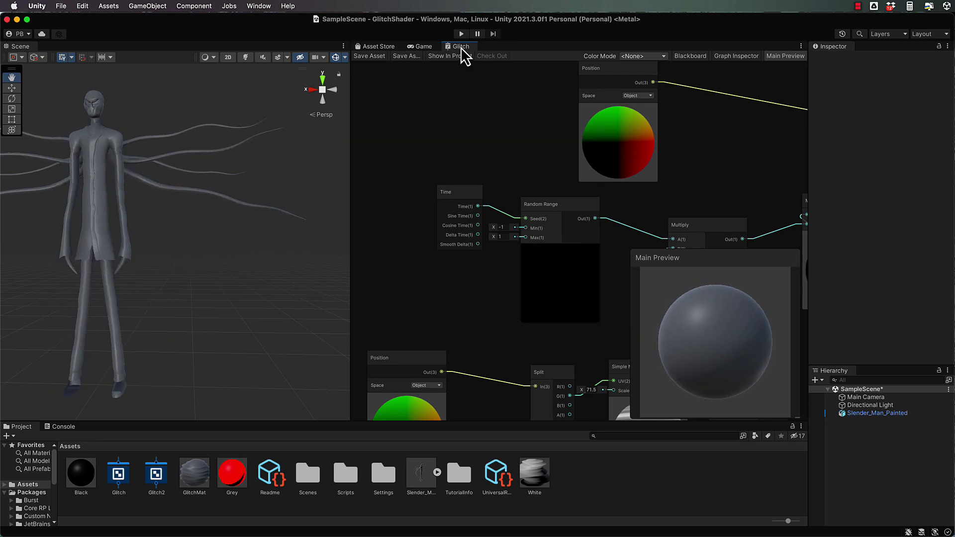
{"action": "double_click", "coordinate": [460, 46]}
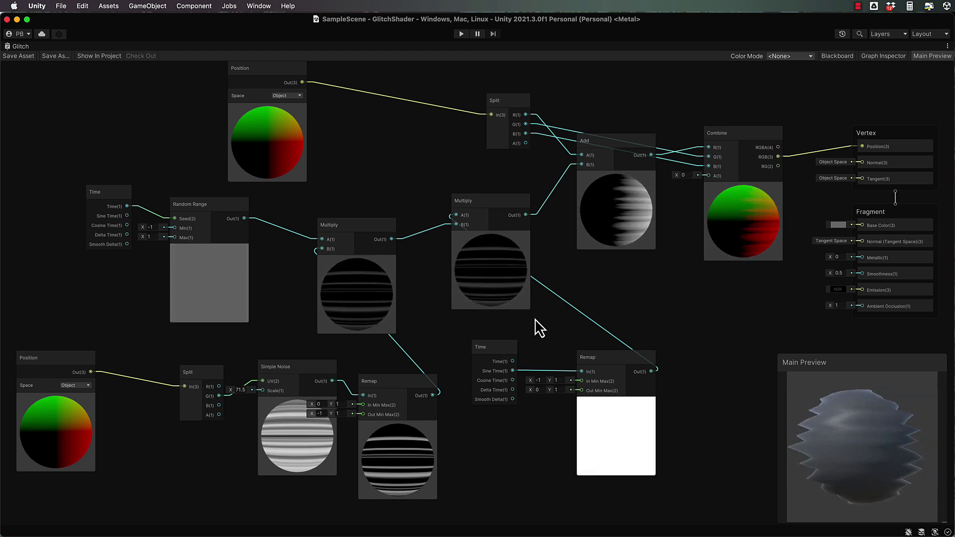
Move the sine-time Remap closer to its Time node and shift the other Time node further from Random Range
{"action": "left_click_drag", "start_coordinate": [605, 359], "coordinate": [590, 352]}
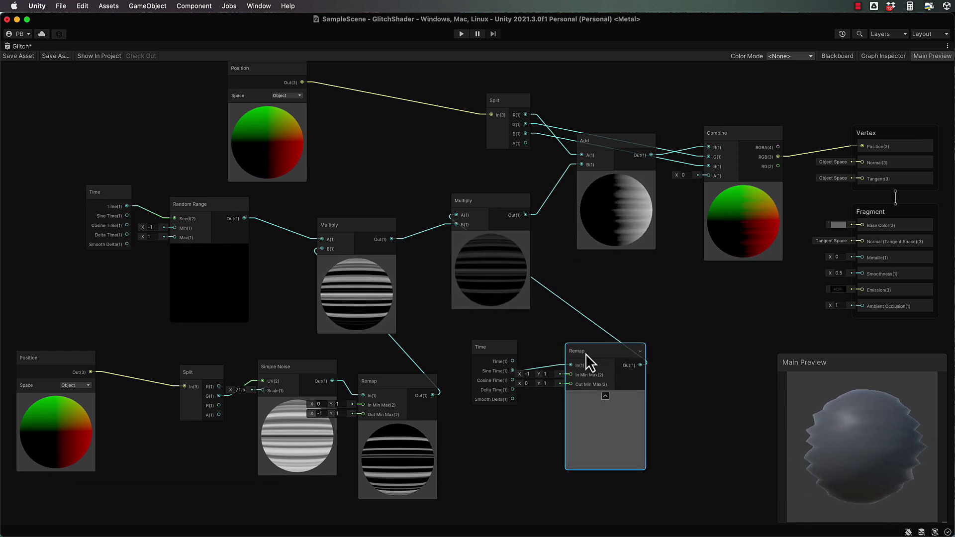
{"action": "left_click_drag", "start_coordinate": [127, 192], "coordinate": [158, 224]}
{"action": "key", "text": "super+z"}
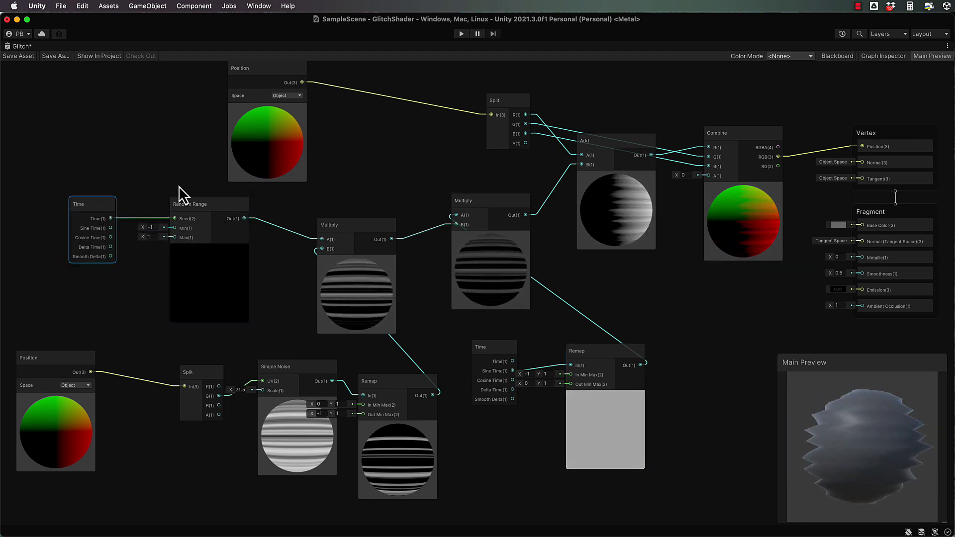
Create a Random Range node seeded by the second Time node's Time output and place it below the sine-time Remap
{"action": "middle_click_drag", "start_coordinate": [709, 339], "coordinate": [662, 237]}
{"action": "left_click_drag", "start_coordinate": [465, 260], "coordinate": [466, 388]}
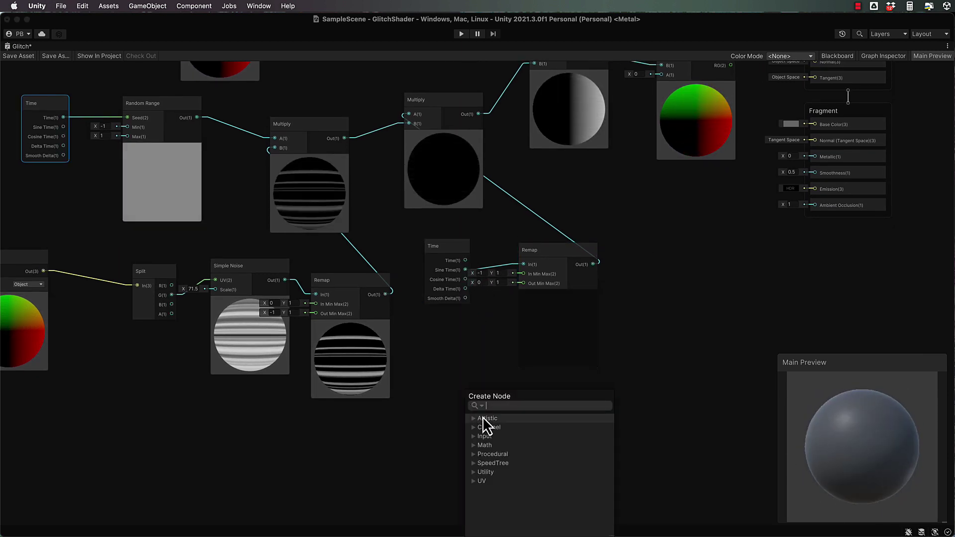
{"action": "type", "text": "rea"}
{"action": "key", "text": "BackSpace"}
{"action": "key", "text": "BackSpace"}
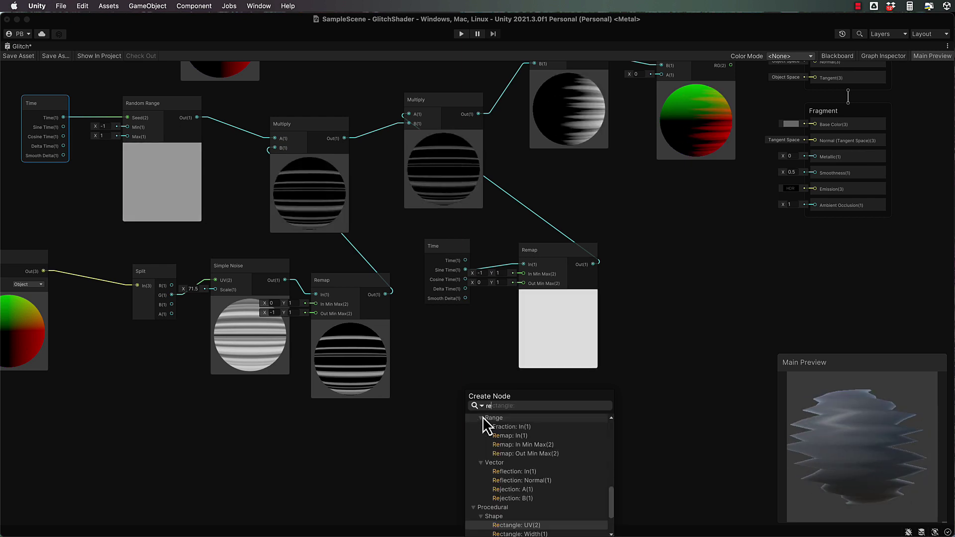
{"action": "type", "text": "am"}
{"action": "key", "text": "BackSpace"}
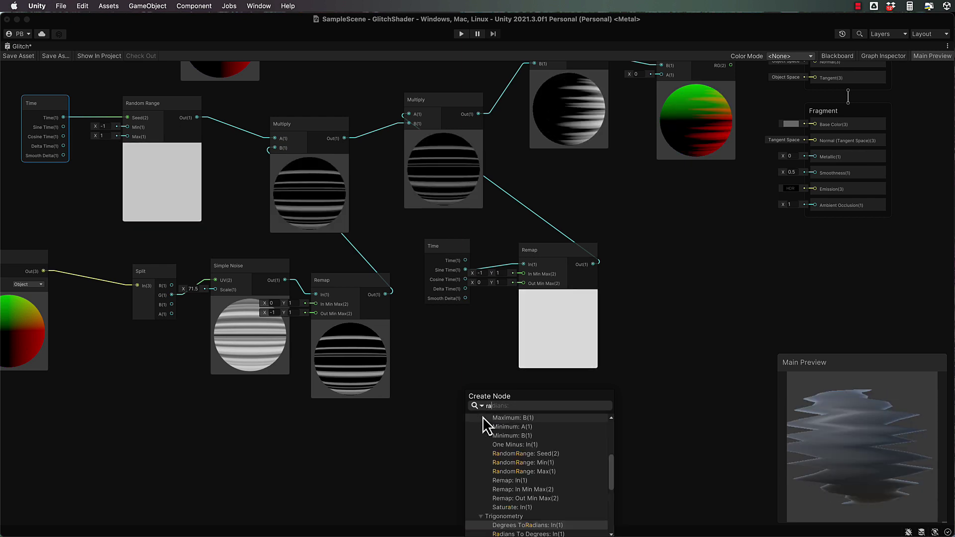
{"action": "type", "text": "ndo"}
{"action": "key", "text": "Return"}
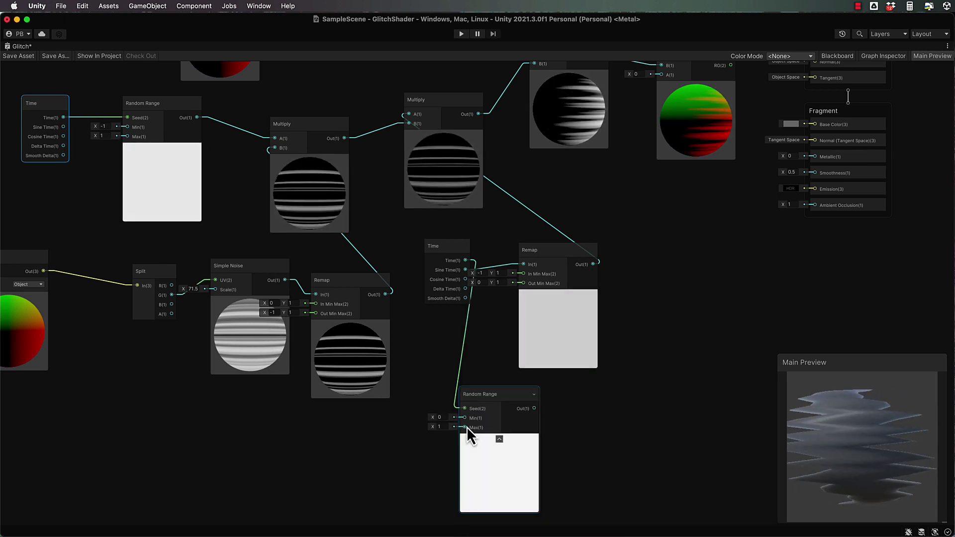
{"action": "left_click_drag", "start_coordinate": [499, 395], "coordinate": [538, 391]}
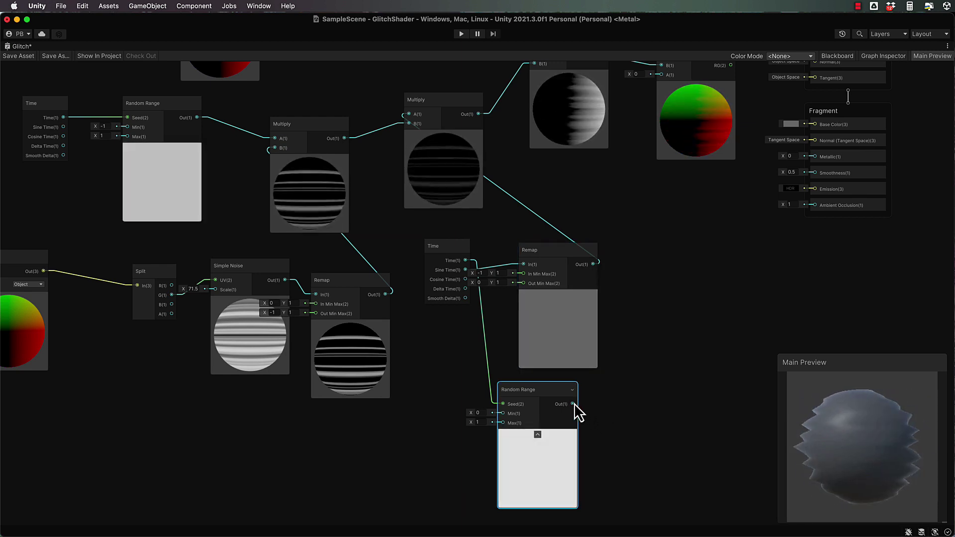
Create a Step node with the new Random Range's output in In, and connect the sine-time Remap's output to Edge
{"action": "key", "text": "space"}
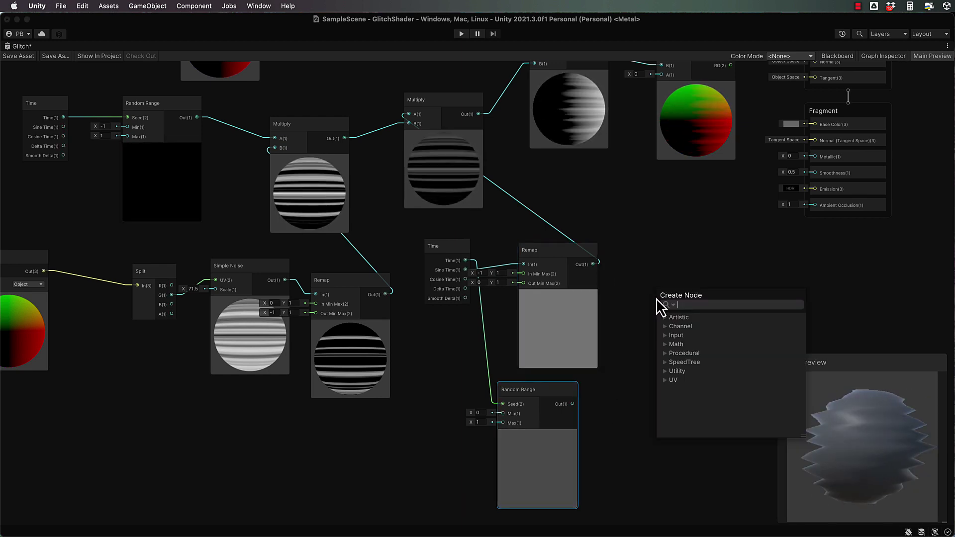
{"action": "type", "text": "step"}
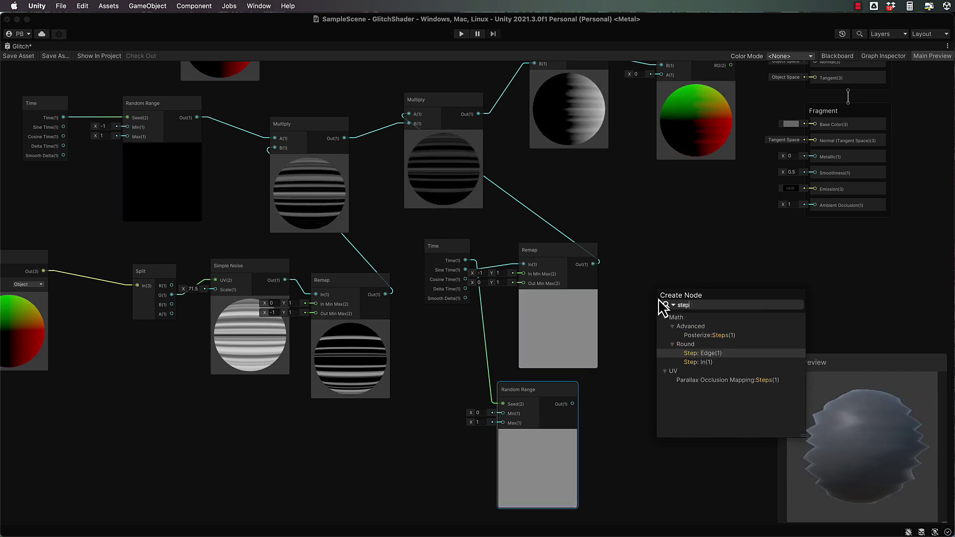
{"action": "left_click", "coordinate": [694, 363]}
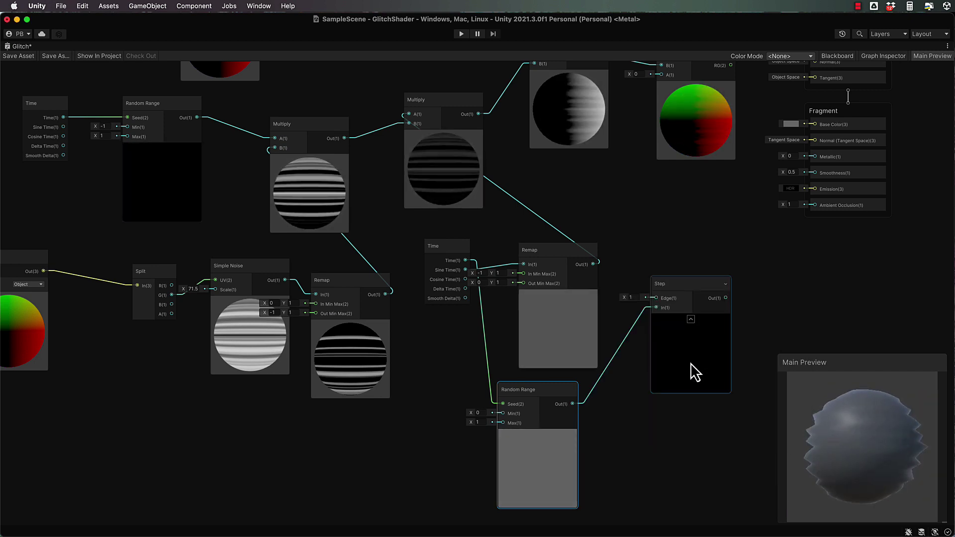
{"action": "left_click_drag", "start_coordinate": [599, 263], "coordinate": [656, 298]}
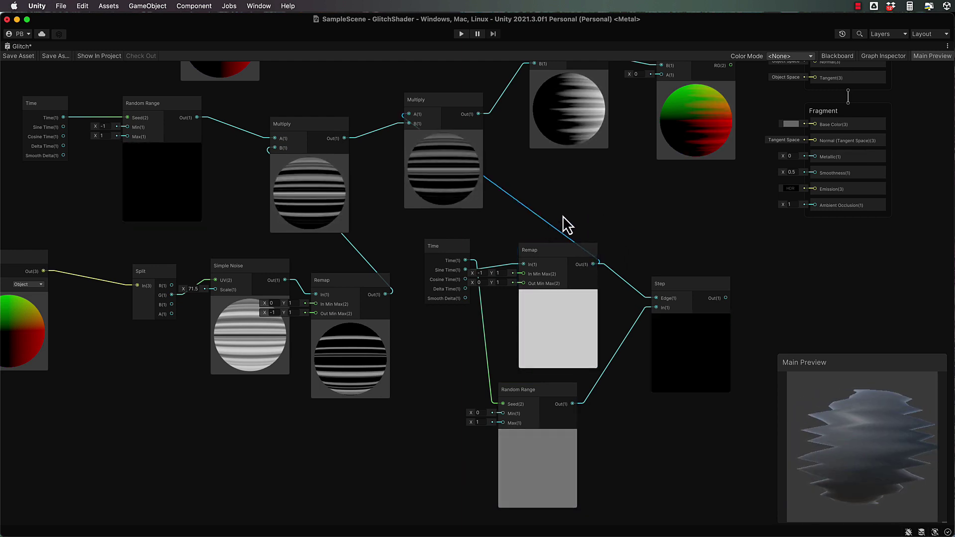
Delete the direct link from the sine-time Remap to the second Multiply and connect Step's output to that Multiply's A
{"action": "left_click", "coordinate": [552, 256]}
{"action": "key", "text": "super+c"}
{"action": "key", "text": "Delete"}
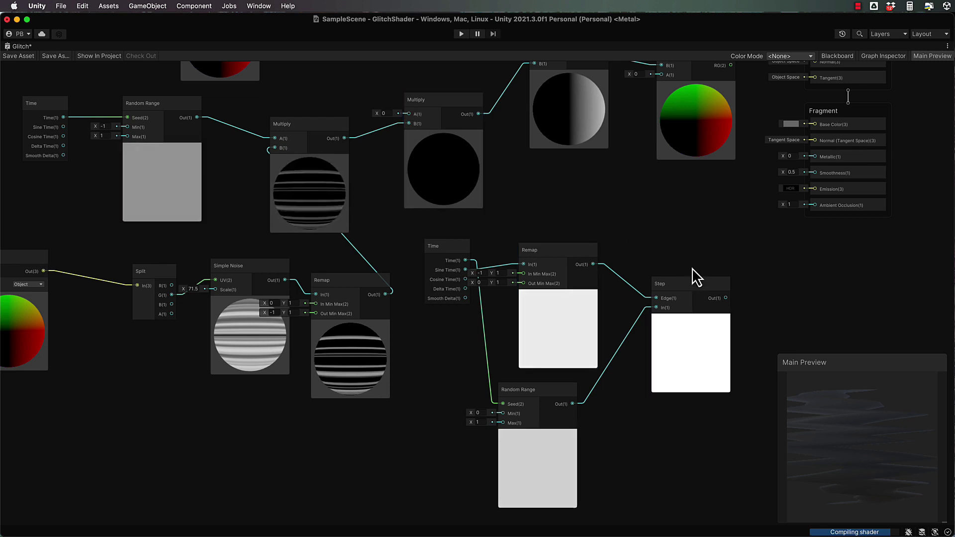
{"action": "left_click_drag", "start_coordinate": [726, 299], "coordinate": [408, 115]}
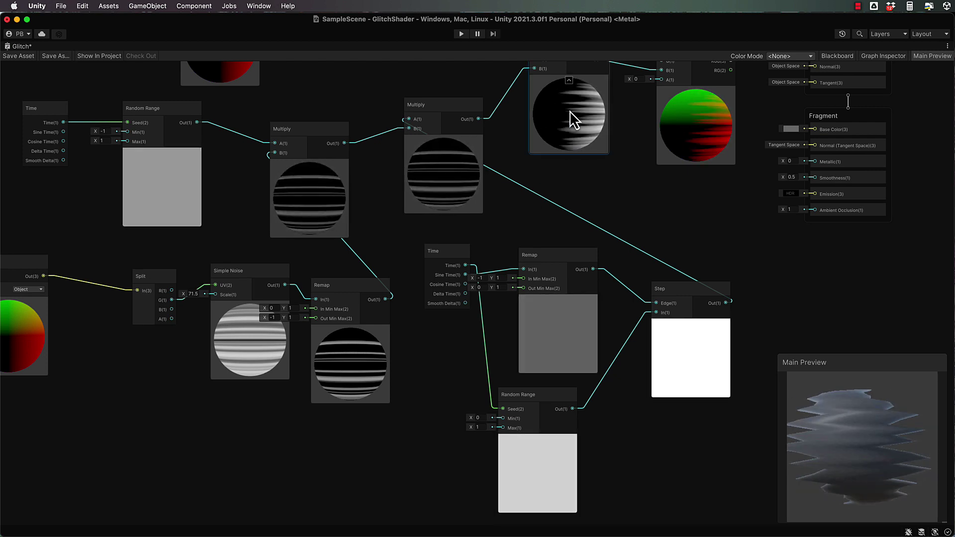
Save the shader with its Step logic, inspect the intermittent glitch on the character in the Scene view, and return to the maximized graph
{"action": "left_click", "coordinate": [18, 56]}
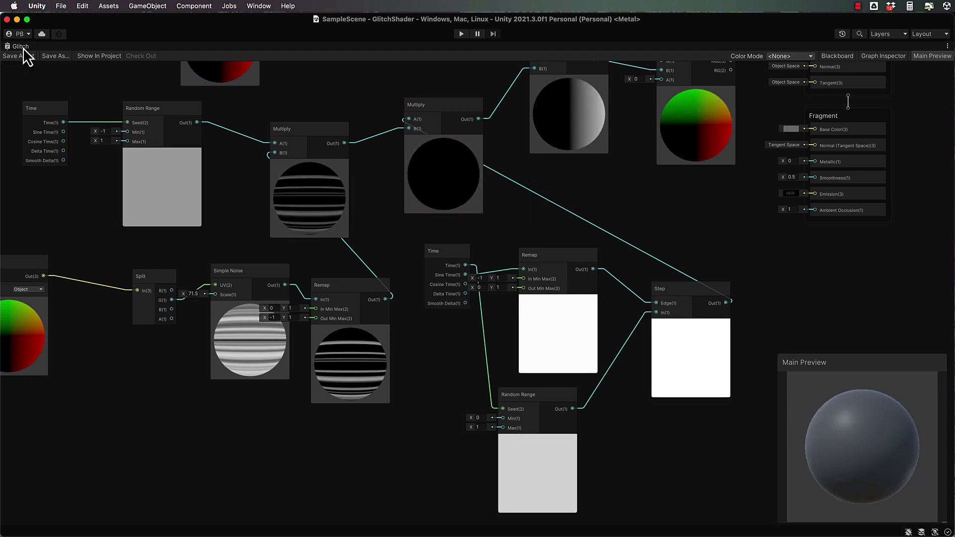
{"action": "key", "text": "shift+space"}
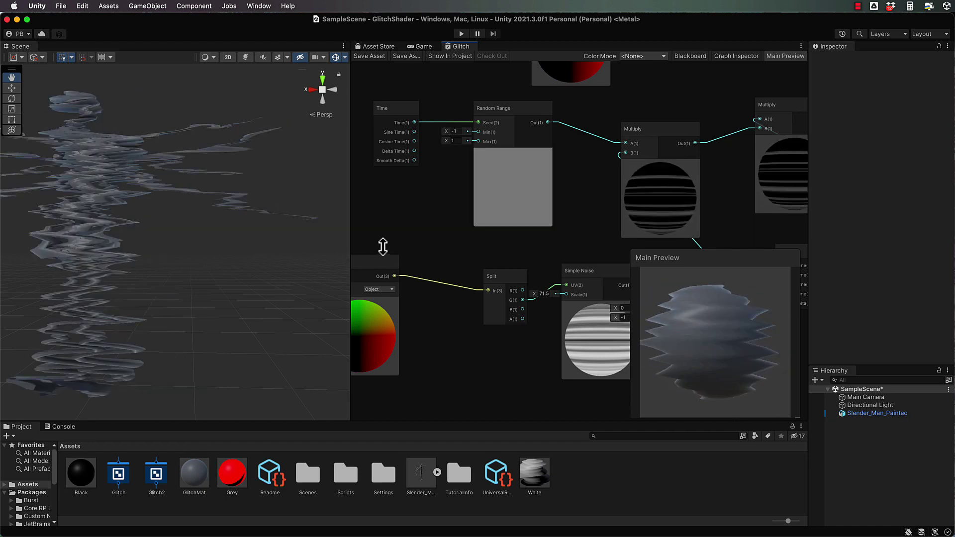
{"action": "double_click", "coordinate": [466, 46]}
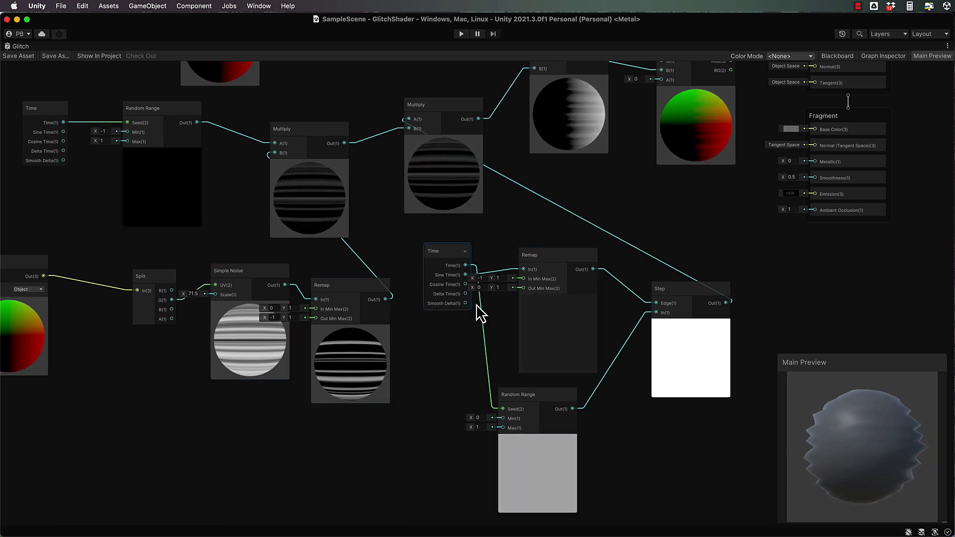
Shift the second Time node away from its Remap and add a Float property named GlitchSpeed to the Blackboard
{"action": "left_click_drag", "start_coordinate": [457, 256], "coordinate": [437, 261]}
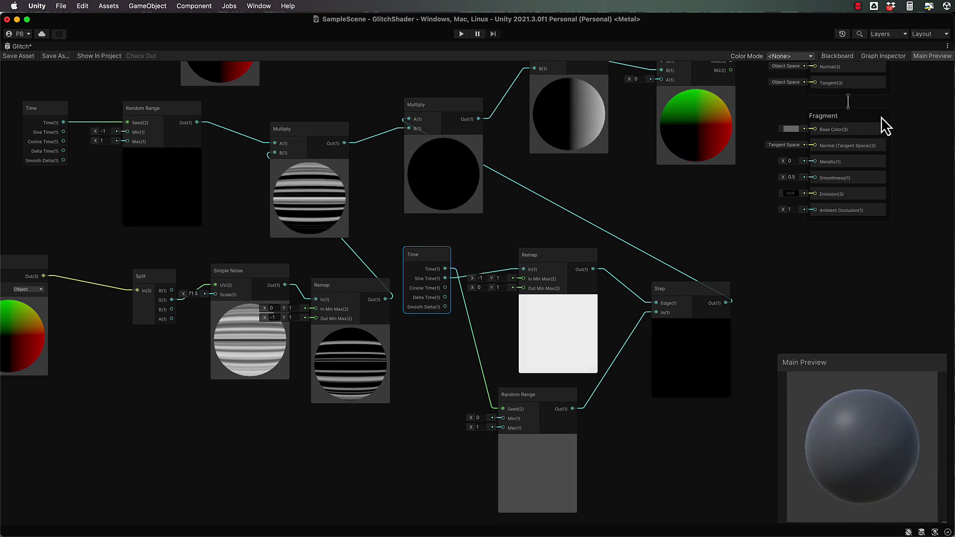
{"action": "left_click", "coordinate": [840, 56]}
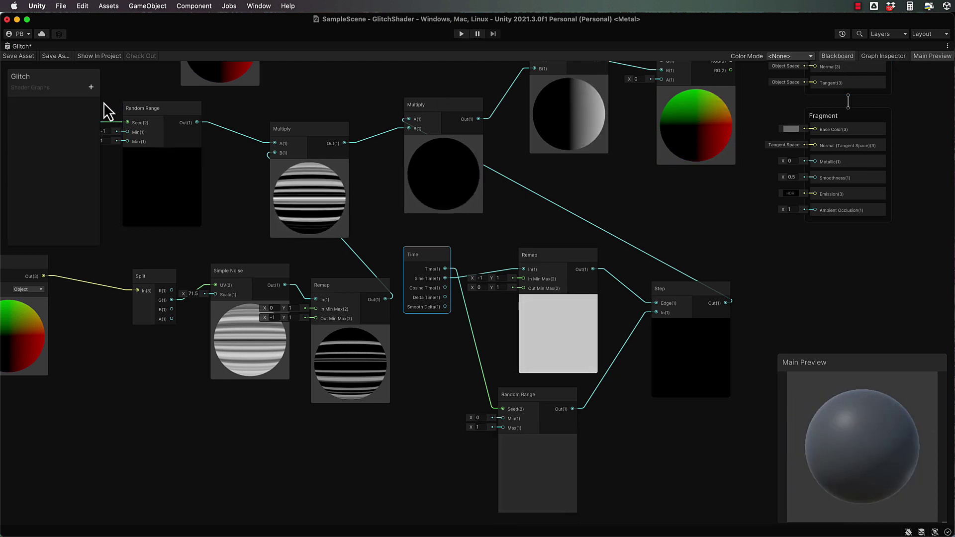
{"action": "left_click", "coordinate": [91, 88]}
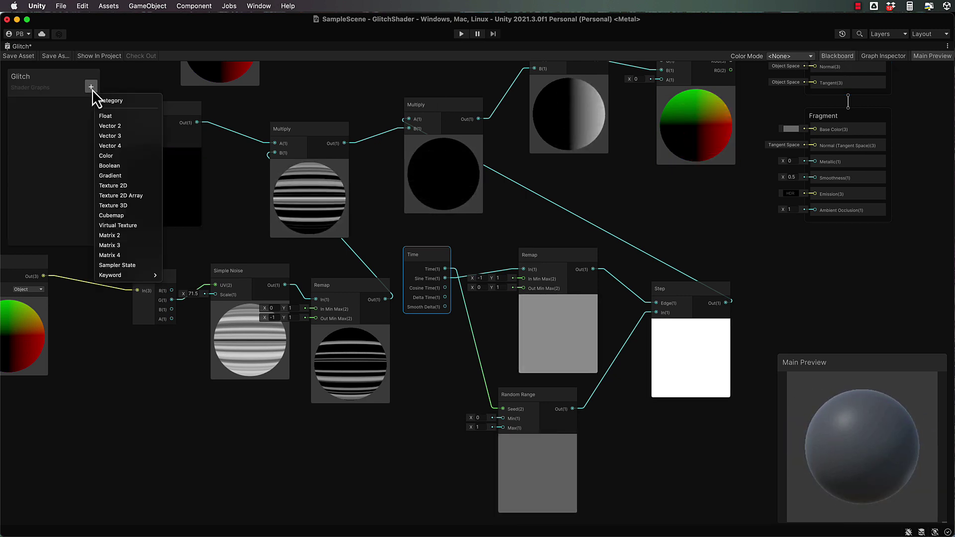
{"action": "left_click", "coordinate": [112, 116]}
{"action": "type", "text": "GlitchSpeed"}
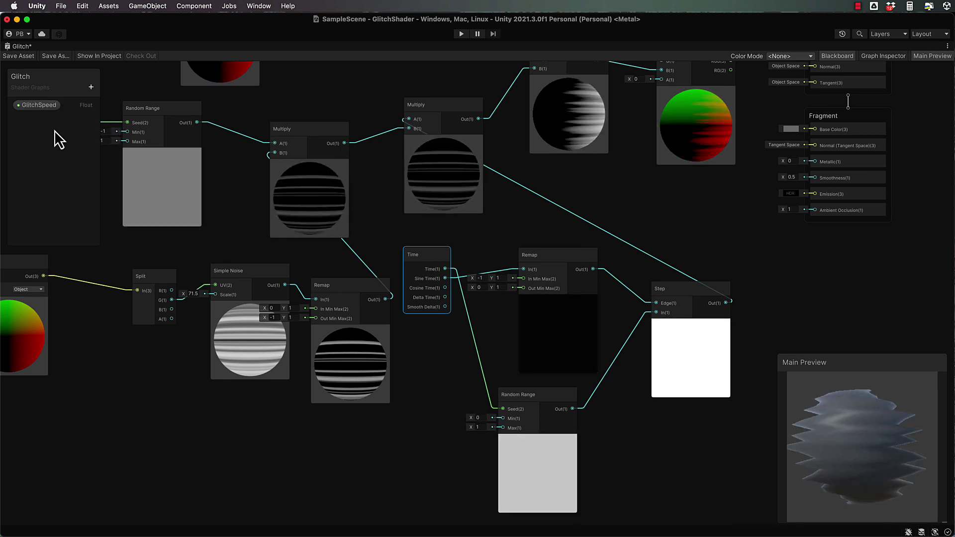
{"action": "key", "text": "Return"}
Place a GlitchSpeed node in the graph and create a Multiply node with the second Time node's Sine Time feeding B
{"action": "left_click_drag", "start_coordinate": [34, 105], "coordinate": [469, 234]}
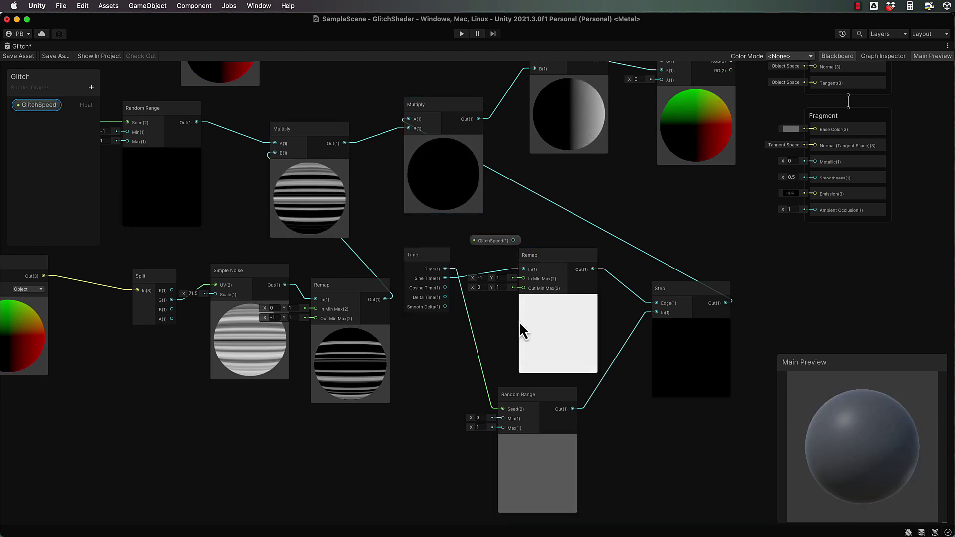
{"action": "middle_click_drag", "start_coordinate": [740, 234], "coordinate": [669, 147]}
{"action": "left_click_drag", "start_coordinate": [678, 405], "coordinate": [395, 288]}
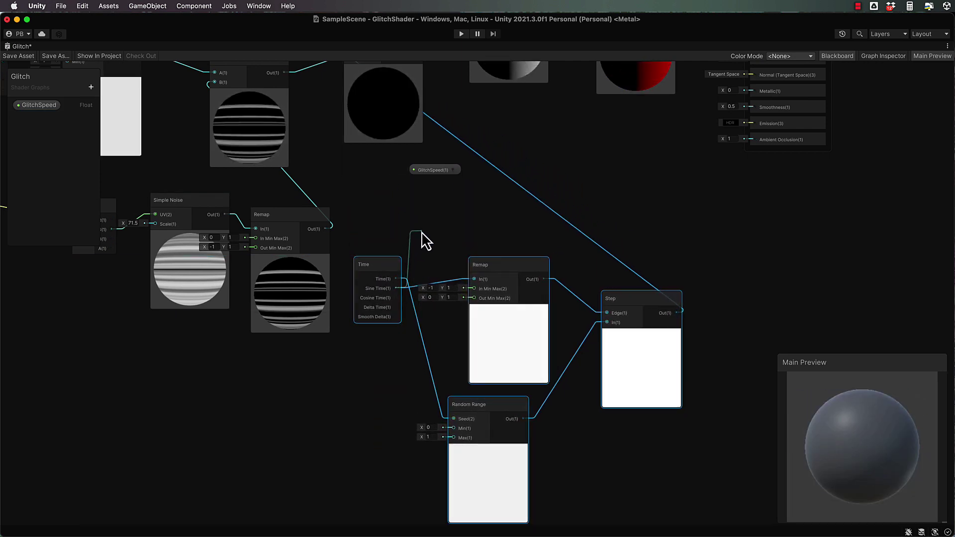
{"action": "key", "text": "space"}
{"action": "type", "text": "mu"}
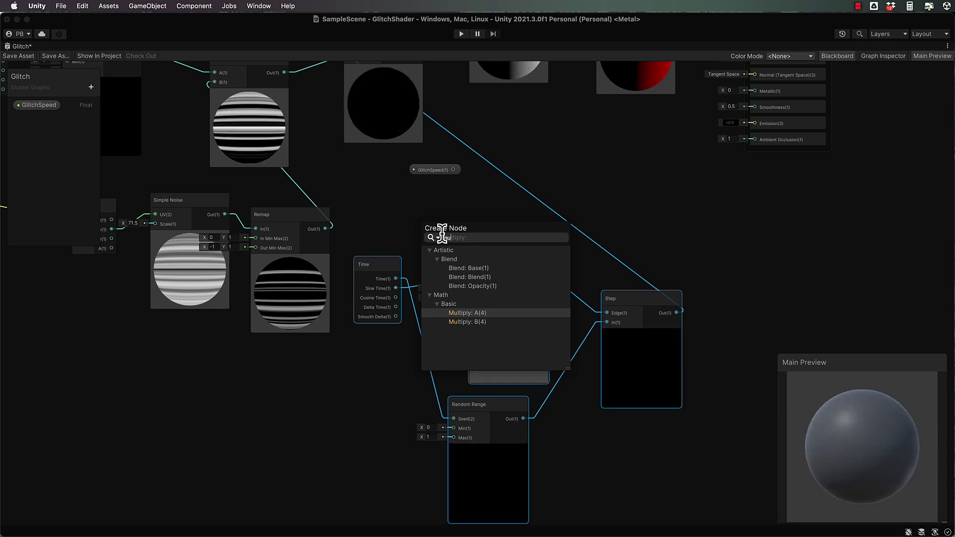
{"action": "left_click", "coordinate": [478, 322]}
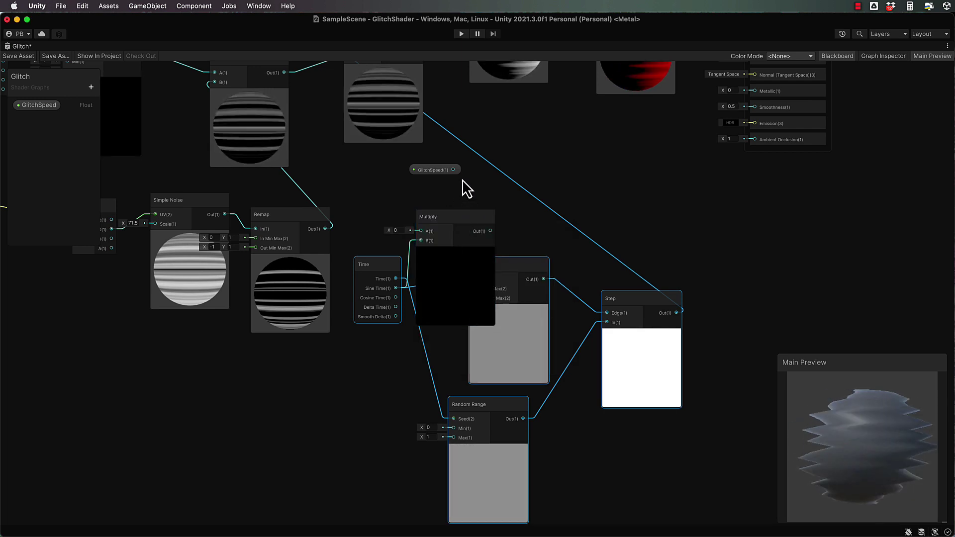
Connect GlitchSpeed to the new Multiply's A and its output to the sine-time Remap's In, with the Multiply preview collapsed
{"action": "left_click", "coordinate": [453, 169]}
{"action": "left_click_drag", "start_coordinate": [417, 177], "coordinate": [474, 279]}
{"action": "left_click", "coordinate": [466, 217]}
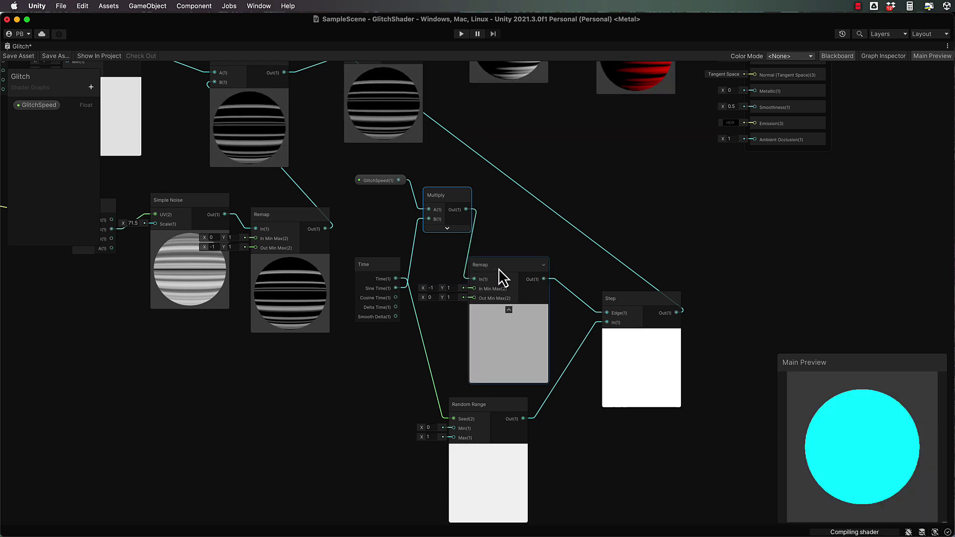
Show the GlitchSpeed property's settings in an enlarged Graph Inspector and change its Mode to Slider
{"action": "left_click", "coordinate": [379, 180]}
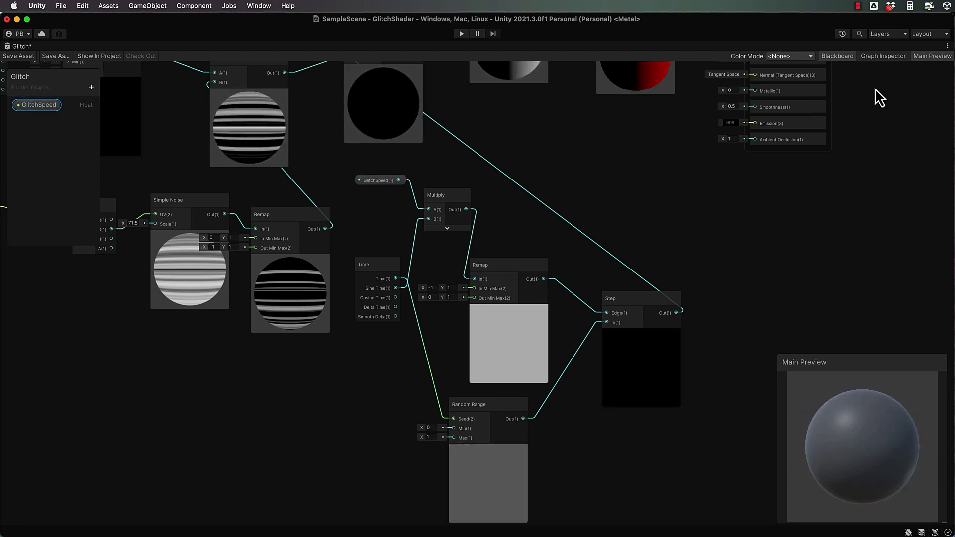
{"action": "left_click", "coordinate": [871, 57]}
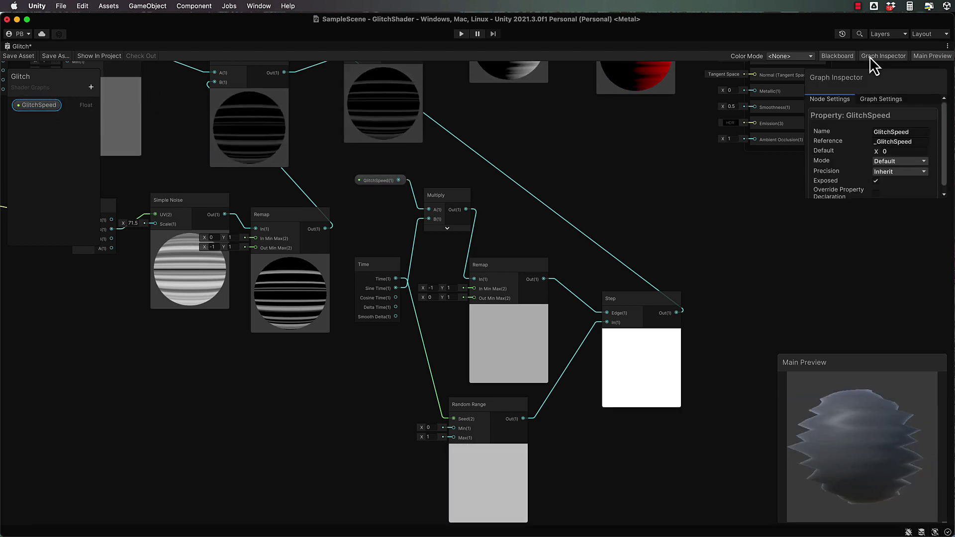
{"action": "left_click_drag", "start_coordinate": [895, 198], "coordinate": [885, 266]}
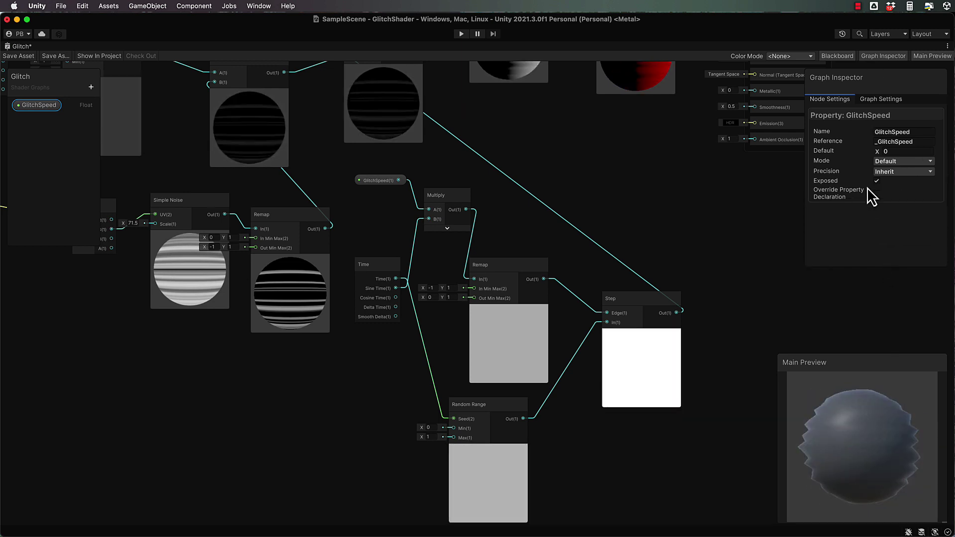
{"action": "left_click", "coordinate": [927, 162]}
{"action": "left_click", "coordinate": [898, 182]}
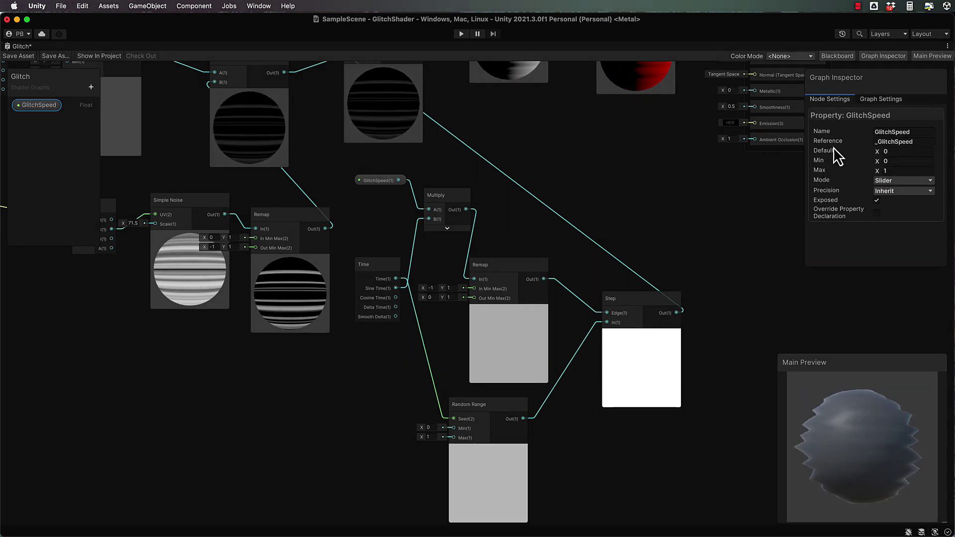
Set both the maximum and the default value of the GlitchSpeed slider to 10
{"action": "left_click", "coordinate": [894, 170]}
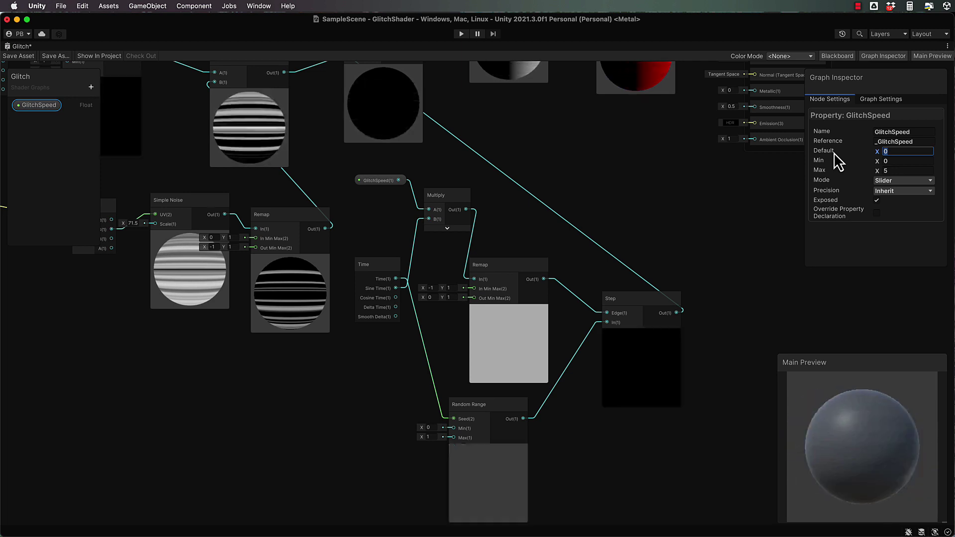
{"action": "type", "text": "5"}
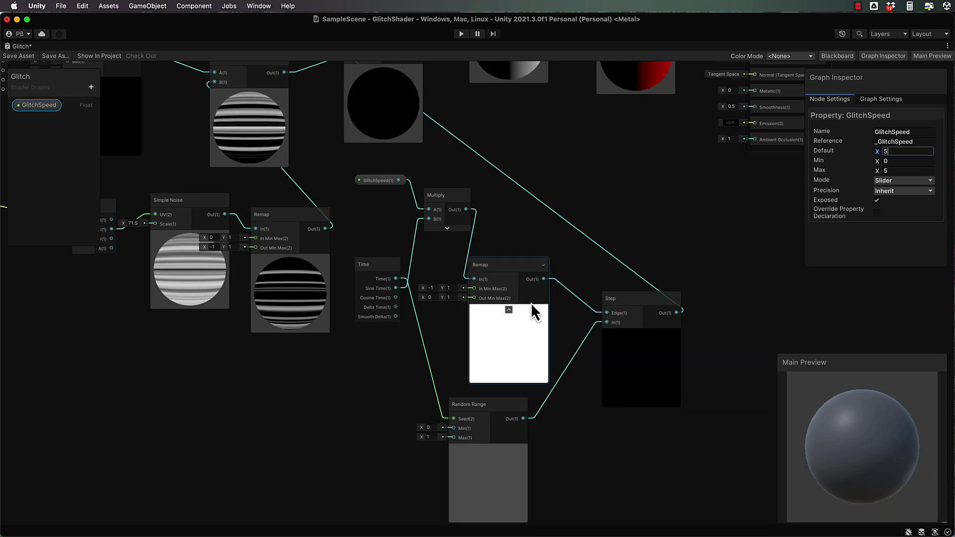
{"action": "left_click", "coordinate": [904, 170]}
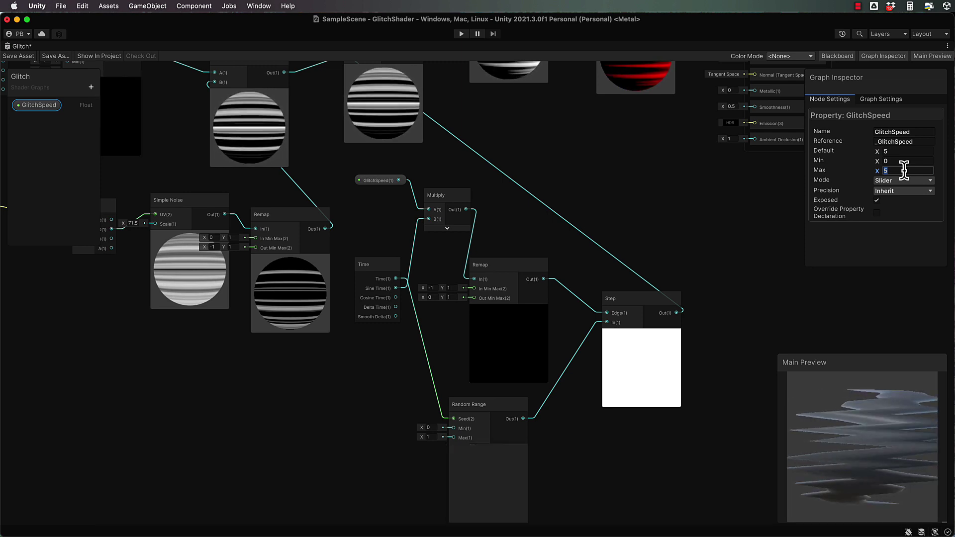
{"action": "type", "text": "10"}
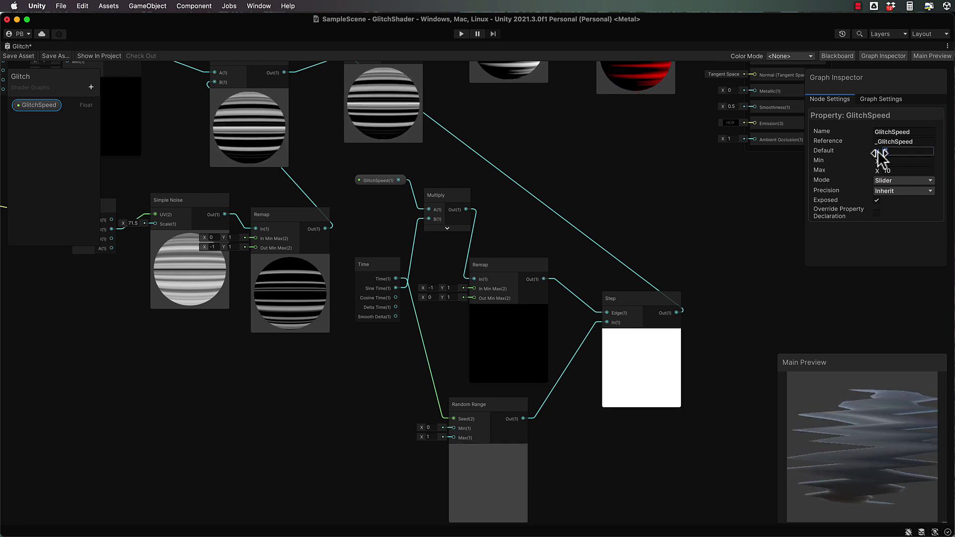
{"action": "type", "text": "10"}
{"action": "key", "text": "Tab"}
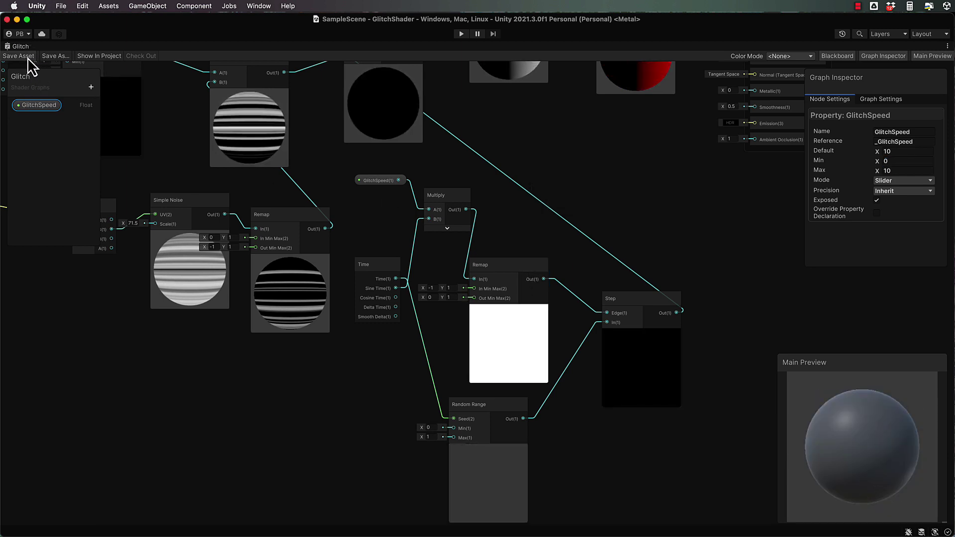
With the shader saved, set GlitchMat's GlitchSpeed to 10 while checking the character in the Scene view, and return to the maximized graph
{"action": "double_click", "coordinate": [25, 47]}
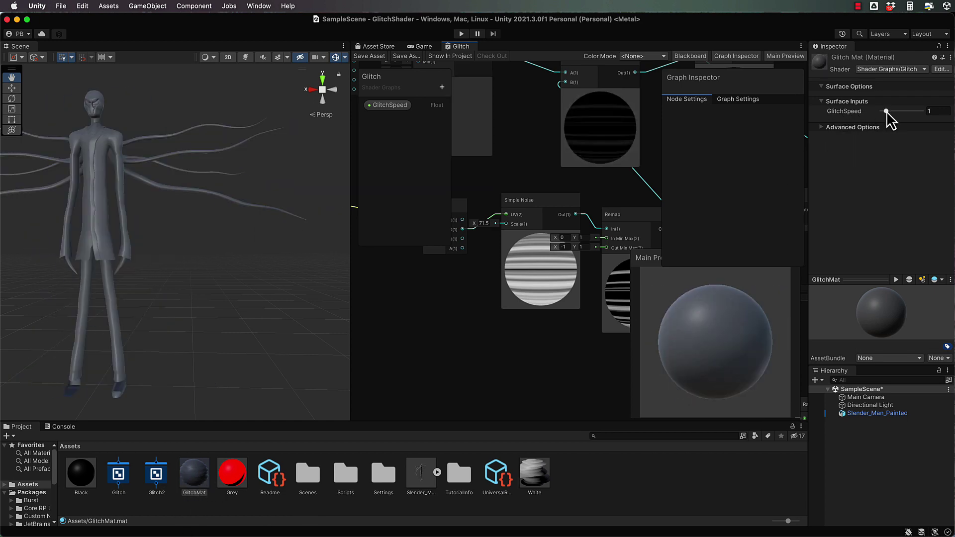
{"action": "left_click_drag", "start_coordinate": [901, 113], "coordinate": [915, 113]}
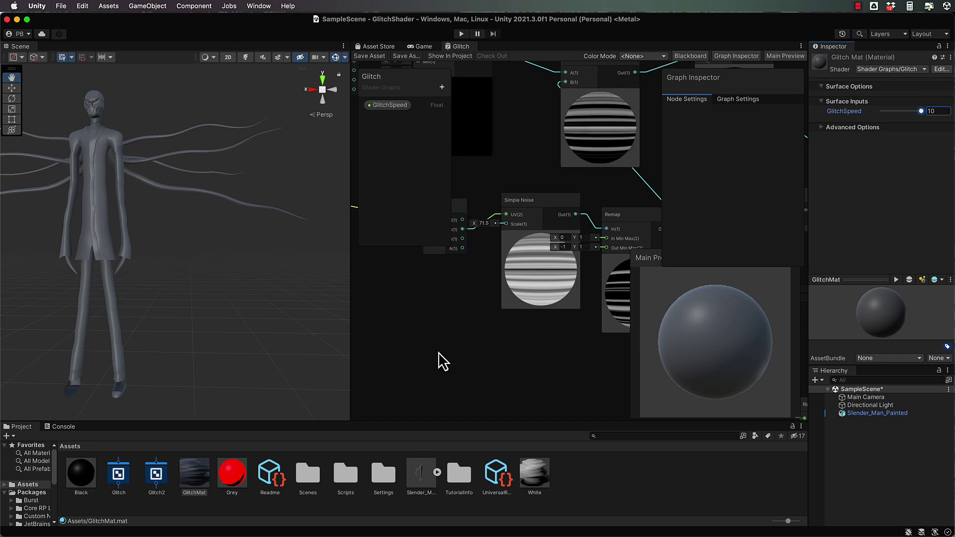
{"action": "double_click", "coordinate": [461, 46]}
{"action": "scroll", "coordinate": [598, 168], "scroll_direction": "down", "scroll_amount": 8}
{"action": "scroll", "coordinate": [597, 165], "scroll_direction": "up", "scroll_amount": 10}
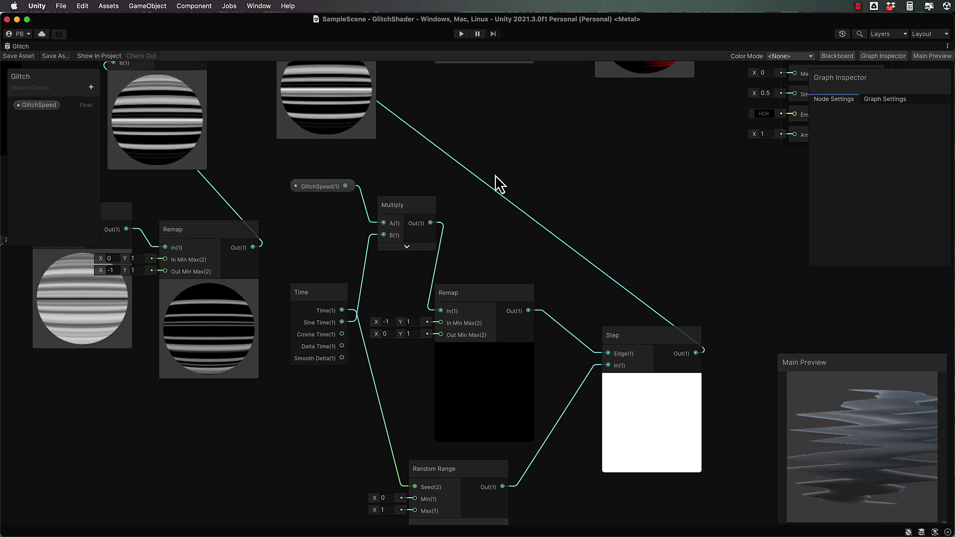
{"action": "middle_click_drag", "start_coordinate": [468, 123], "coordinate": [628, 229]}
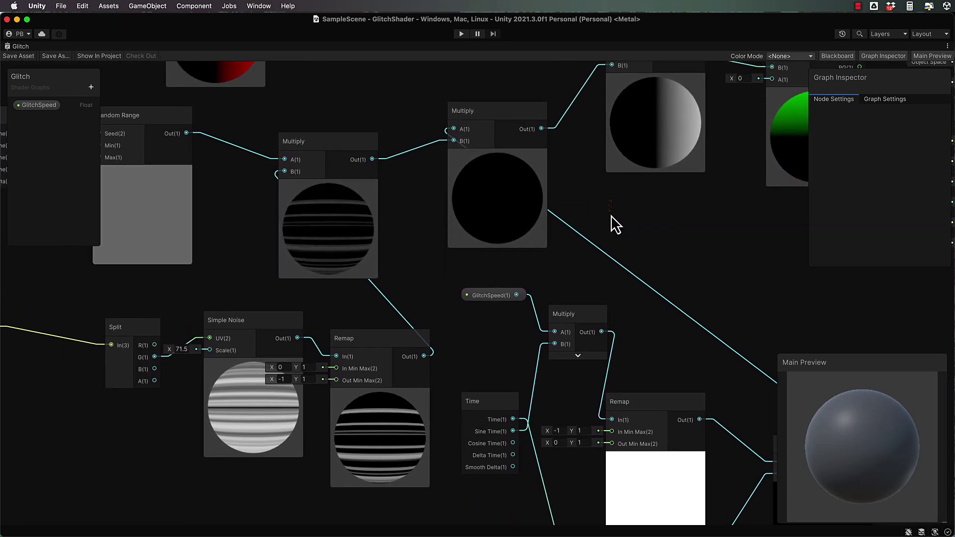